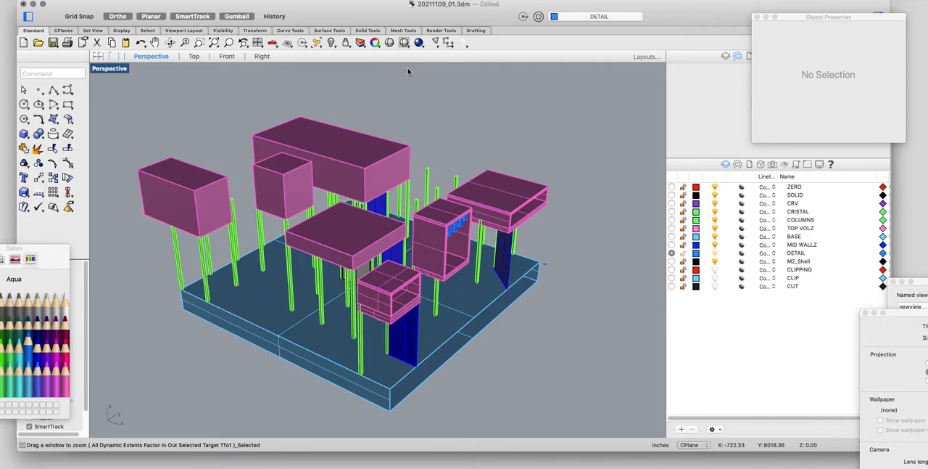
Step: Open the list of named views with the NamedView command and bring its window into clear view
{"action": "key", "text": "BackSpace"}
{"action": "key", "text": "BackSpace"}
{"action": "key", "text": "BackSpace"}
{"action": "type", "text": "named"}
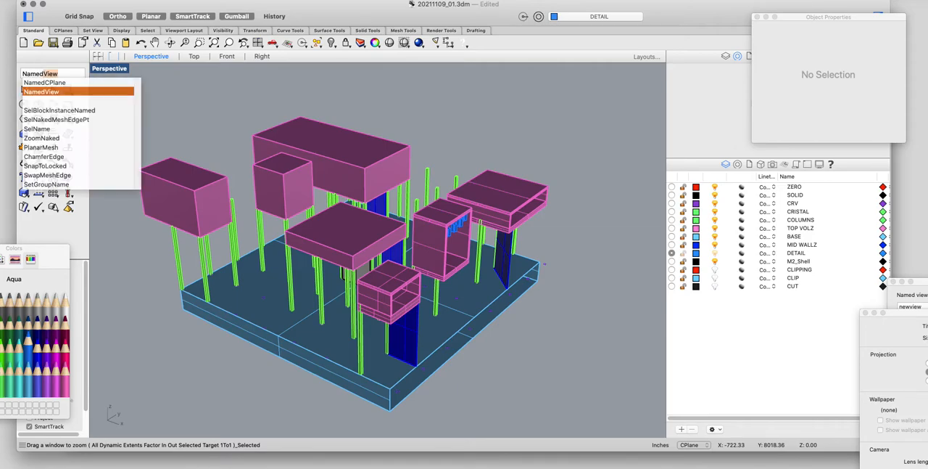
{"action": "key", "text": "Return"}
{"action": "left_click_drag", "start_coordinate": [922, 309], "coordinate": [750, 109]}
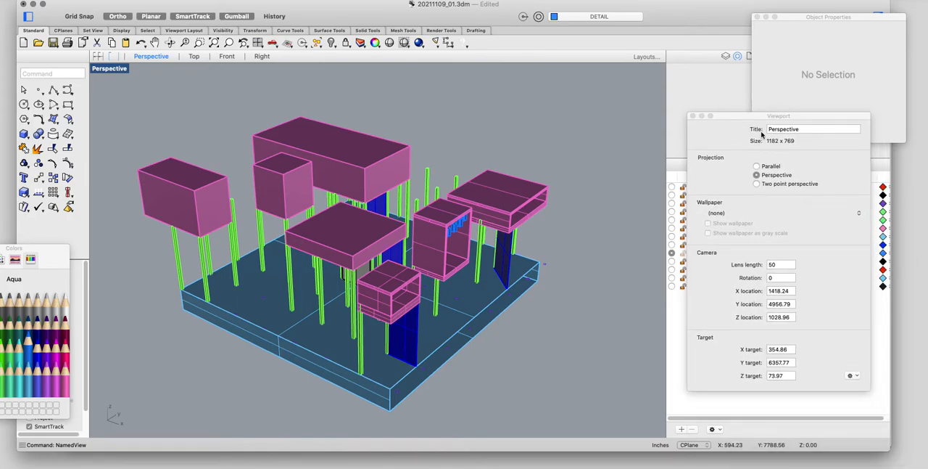
{"action": "left_click_drag", "start_coordinate": [752, 140], "coordinate": [825, 16]}
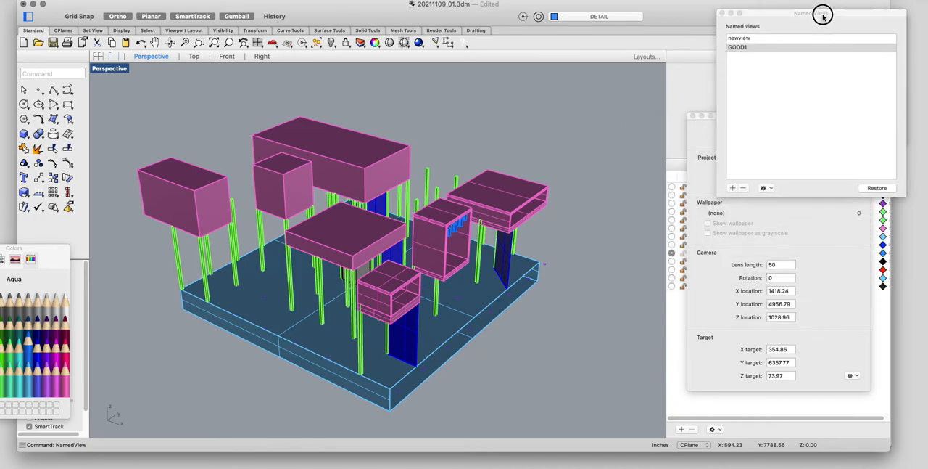
Step: Restore the named view GOOD1 and move the floating windows clear of the layer list
{"action": "left_click", "coordinate": [749, 40]}
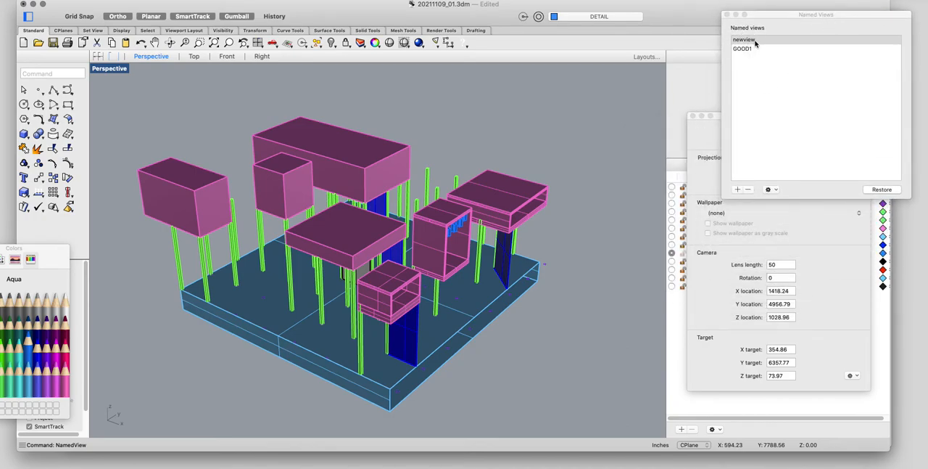
{"action": "double_click", "coordinate": [755, 42]}
{"action": "left_click", "coordinate": [749, 48]}
{"action": "double_click", "coordinate": [749, 48]}
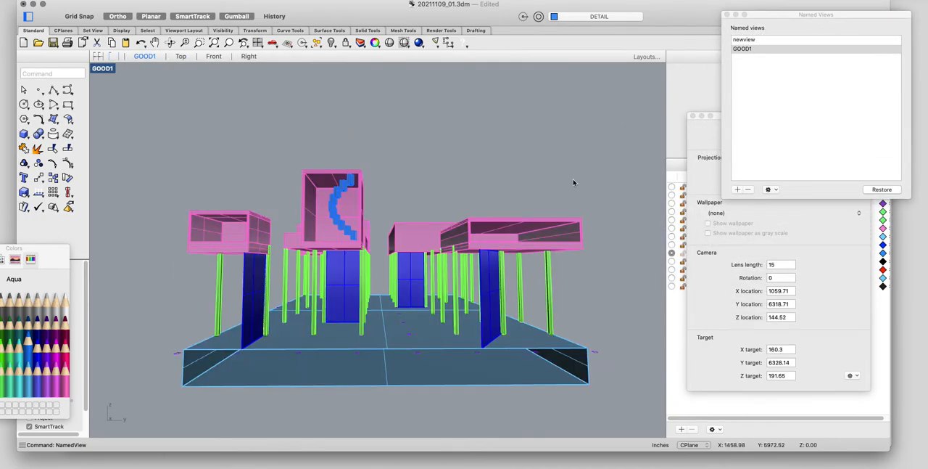
{"action": "right_click_drag", "start_coordinate": [520, 154], "coordinate": [451, 230]}
{"action": "double_click", "coordinate": [740, 49]}
{"action": "left_click_drag", "start_coordinate": [717, 114], "coordinate": [757, 320]}
{"action": "left_click_drag", "start_coordinate": [790, 12], "coordinate": [840, 279]}
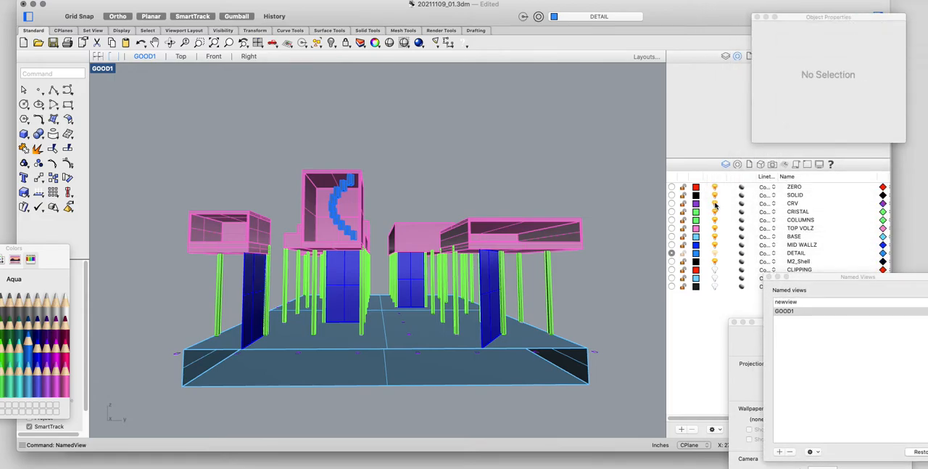
Step: Hide the CRV layer and select all the visible model geometry
{"action": "left_click", "coordinate": [715, 204]}
{"action": "left_click", "coordinate": [635, 129]}
{"action": "left_click_drag", "start_coordinate": [635, 129], "coordinate": [93, 440]}
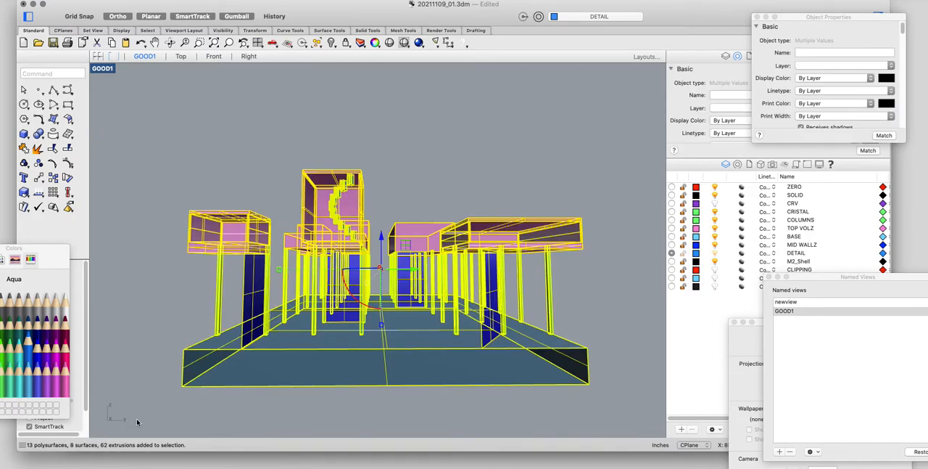
Step: Make a 2D drawing of the current view, keeping source layers, with visible lines on layer LINES and hidden lines on HIDDEN
{"action": "type", "text": "Make2D"}
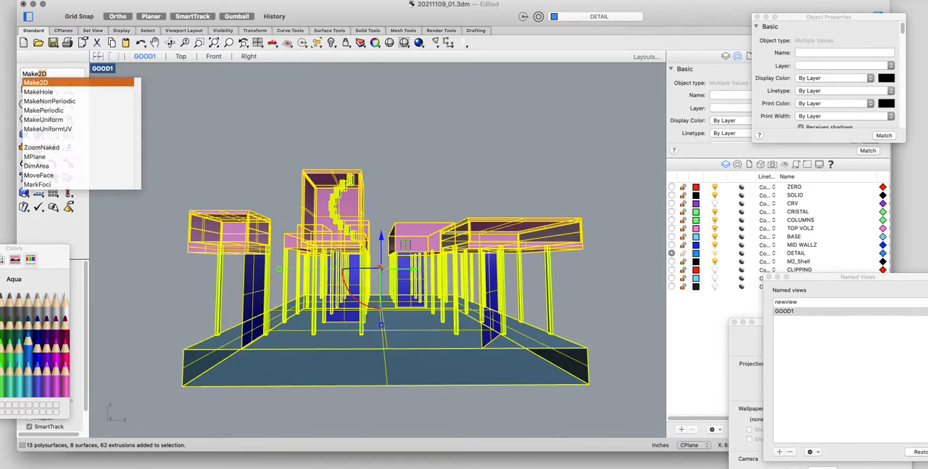
{"action": "key", "text": "Return"}
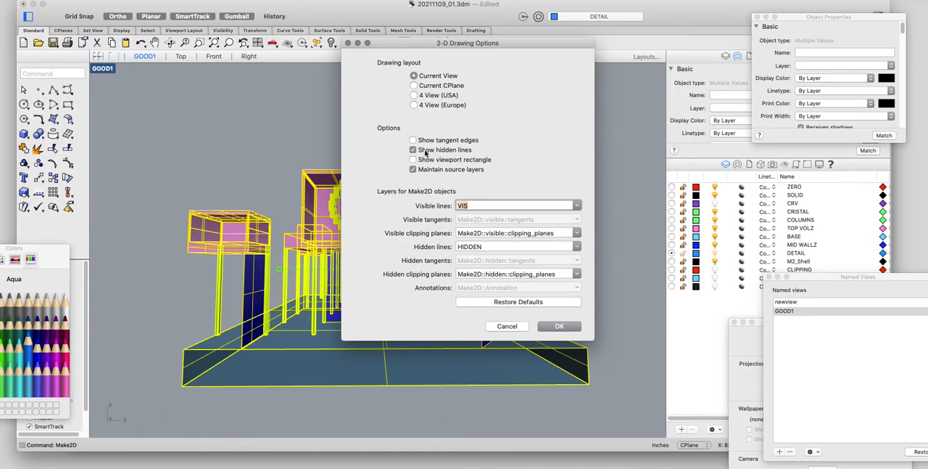
{"action": "left_click", "coordinate": [412, 169]}
{"action": "type", "text": "l"}
{"action": "left_click", "coordinate": [497, 251]}
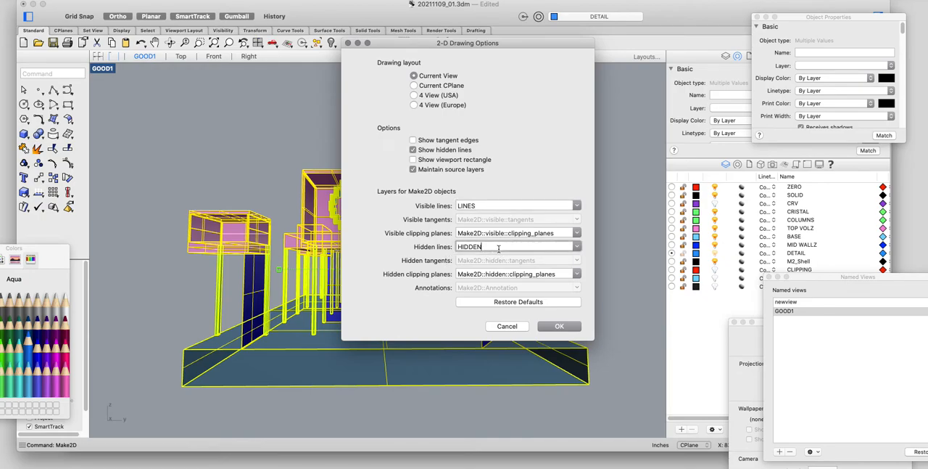
{"action": "left_click", "coordinate": [564, 327]}
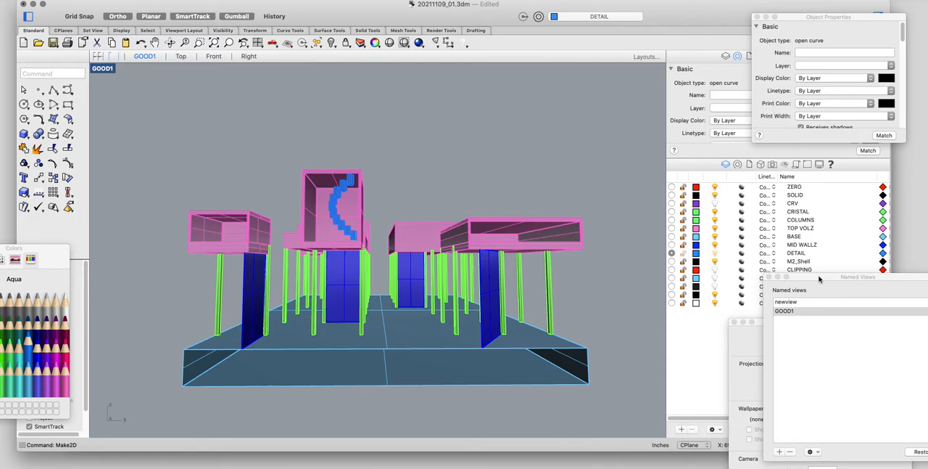
Step: Move the floating windows clear of the layer list and expand the LINES and HIDDEN layers
{"action": "left_click_drag", "start_coordinate": [820, 279], "coordinate": [824, 455]}
{"action": "left_click_drag", "start_coordinate": [790, 326], "coordinate": [856, 412]}
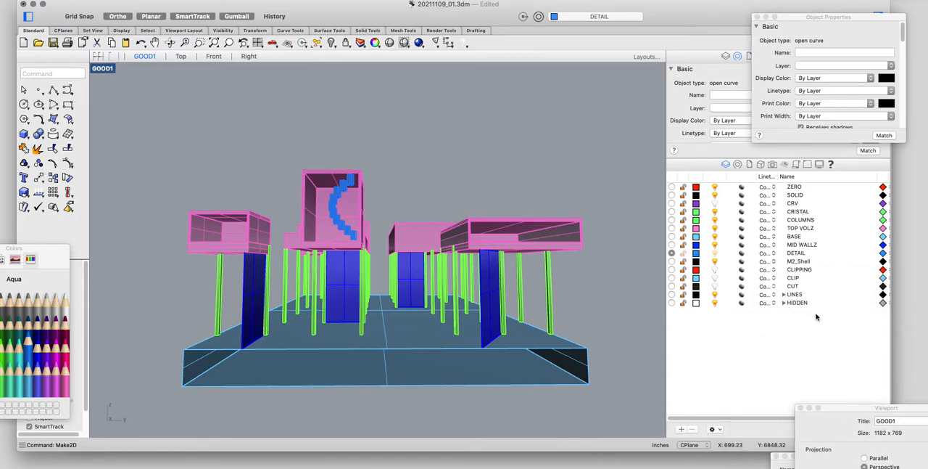
{"action": "left_click", "coordinate": [784, 293]}
{"action": "left_click", "coordinate": [784, 344]}
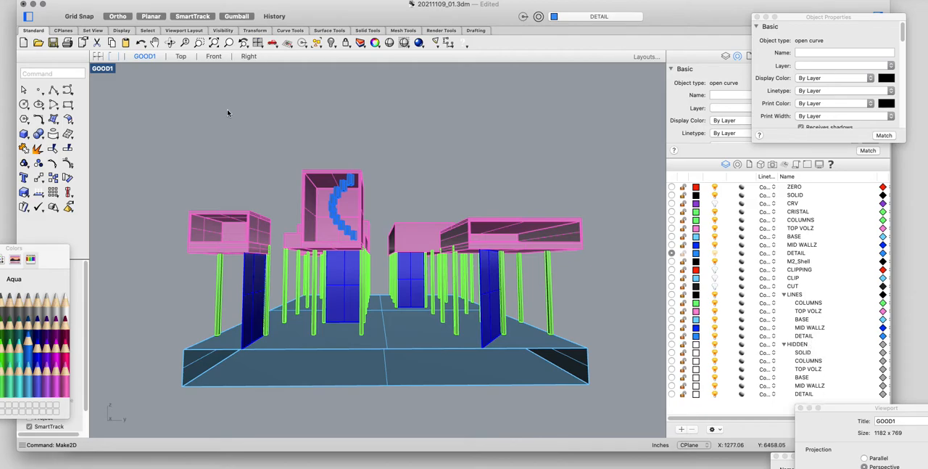
Step: Switch to the Top view and zoom to the selected 2D linework
{"action": "left_click", "coordinate": [180, 57]}
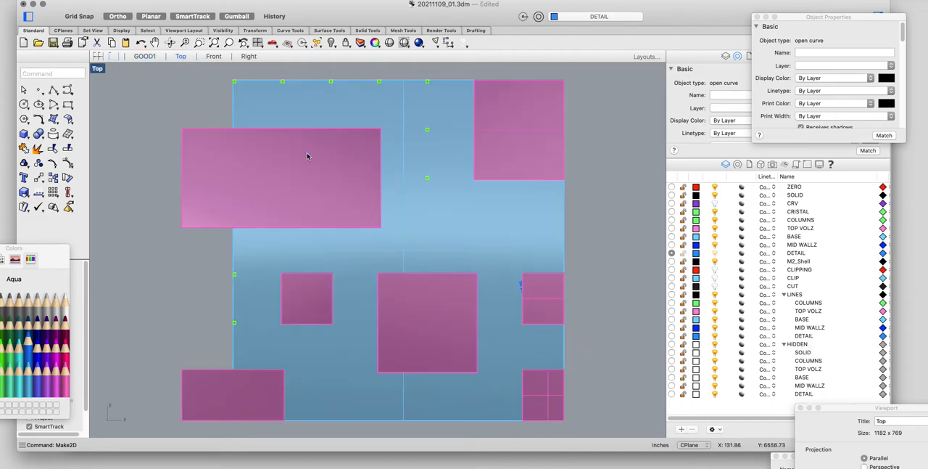
{"action": "type", "text": "zs"}
{"action": "key", "text": "Return"}
{"action": "scroll", "coordinate": [317, 186], "scroll_direction": "down", "scroll_amount": 15}
{"action": "scroll", "coordinate": [331, 190], "scroll_direction": "down", "scroll_amount": 2}
Step: Move the 2D linework 6000 units horizontally, away from the existing plan drawings, and deselect it
{"action": "left_click_drag", "start_coordinate": [356, 193], "coordinate": [595, 194]}
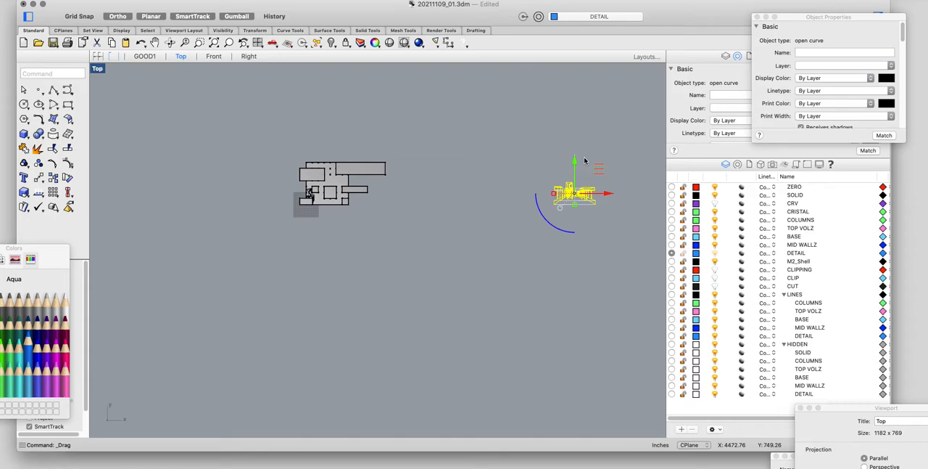
{"action": "key", "text": "super+z"}
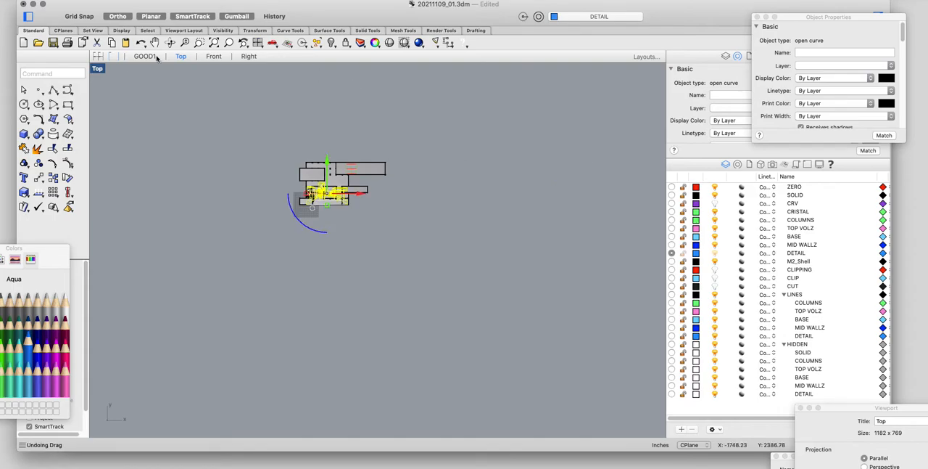
{"action": "type", "text": "m"}
{"action": "key", "text": "Return"}
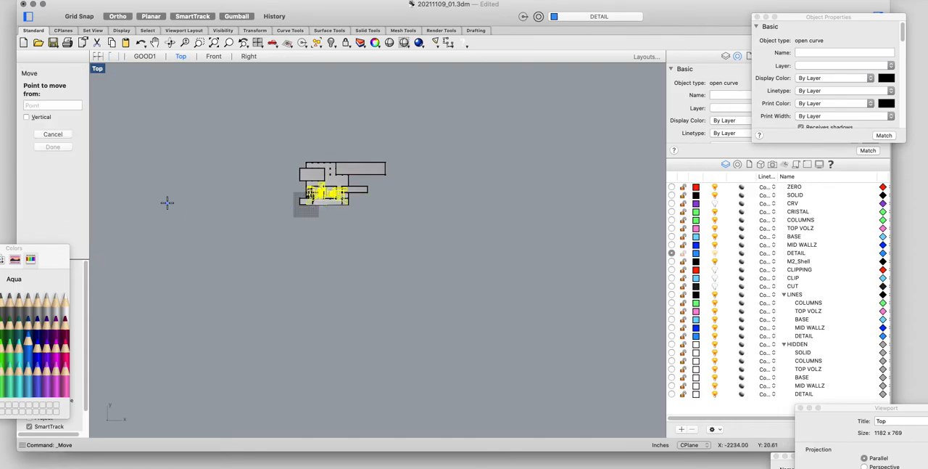
{"action": "left_click", "coordinate": [187, 111]}
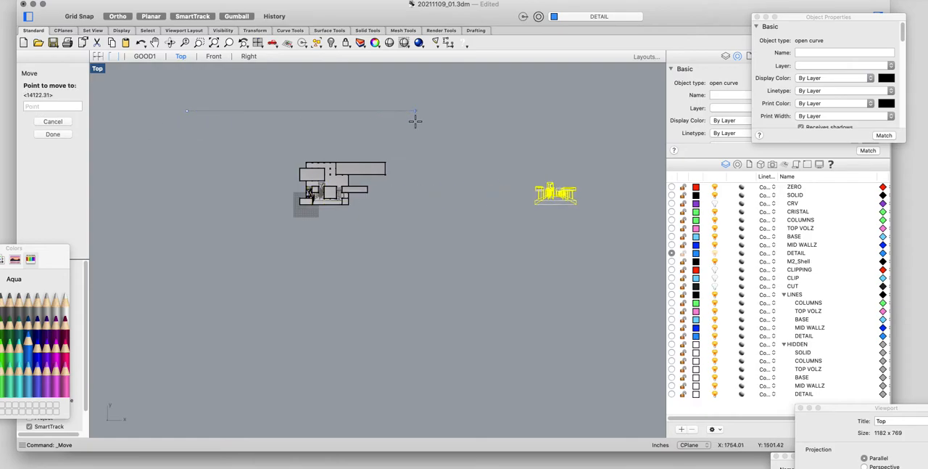
{"action": "type", "text": "60"}
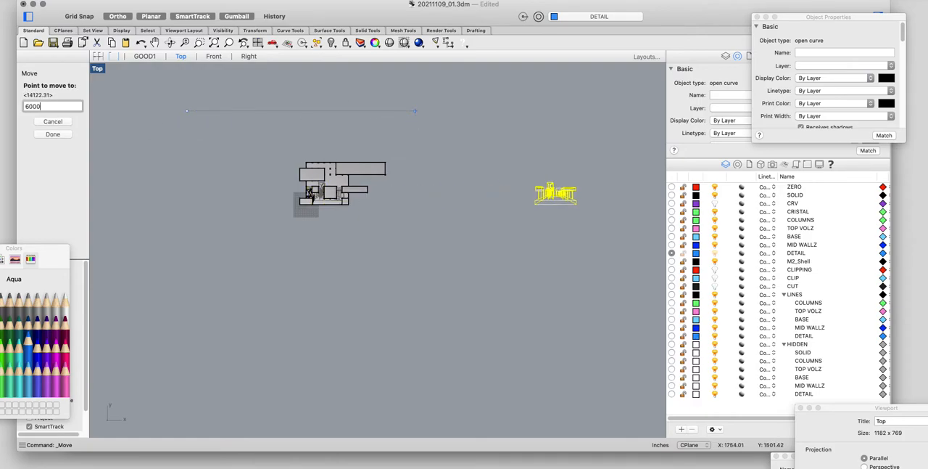
{"action": "type", "text": "00"}
{"action": "key", "text": "Return"}
{"action": "scroll", "coordinate": [428, 171], "scroll_direction": "down", "scroll_amount": 3}
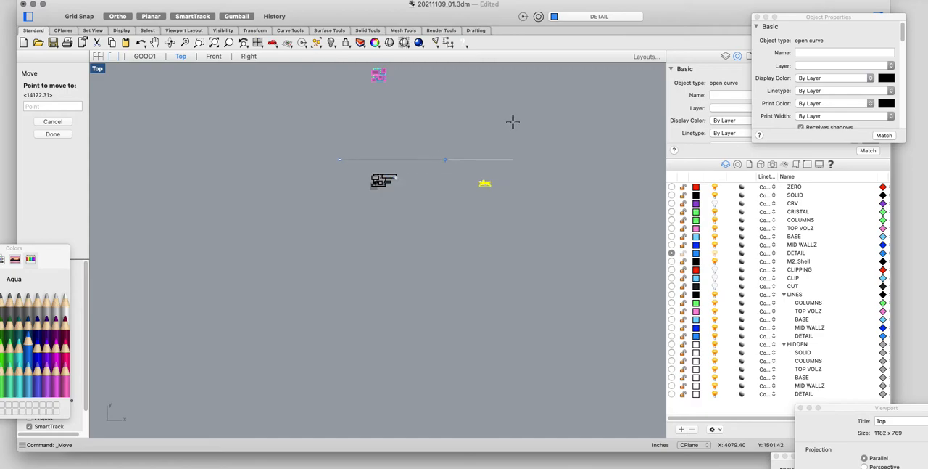
{"action": "left_click", "coordinate": [508, 201]}
{"action": "left_click", "coordinate": [521, 239]}
Step: Collapse the HIDDEN layer group and turn it off in the 2D drawing
{"action": "scroll", "coordinate": [498, 187], "scroll_direction": "up", "scroll_amount": 20}
{"action": "right_click_drag", "start_coordinate": [501, 128], "coordinate": [401, 146]}
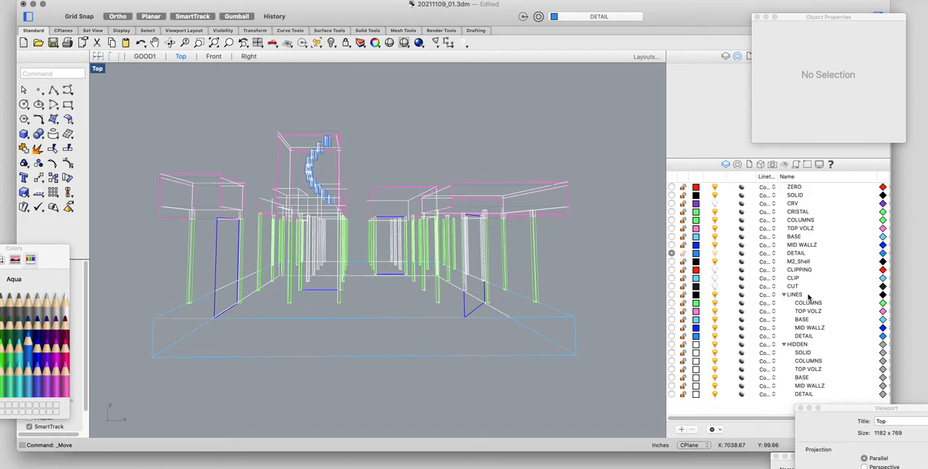
{"action": "scroll", "coordinate": [172, 214], "scroll_direction": "up", "scroll_amount": 6}
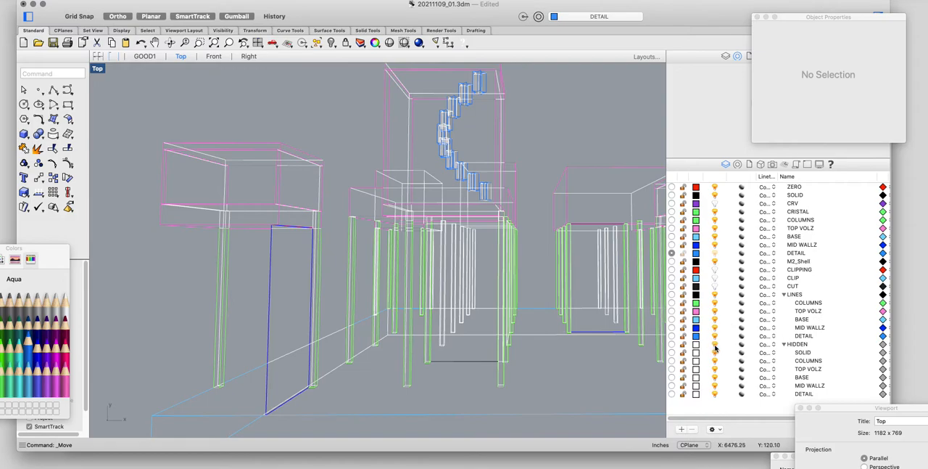
{"action": "left_click", "coordinate": [784, 344]}
{"action": "left_click", "coordinate": [715, 345]}
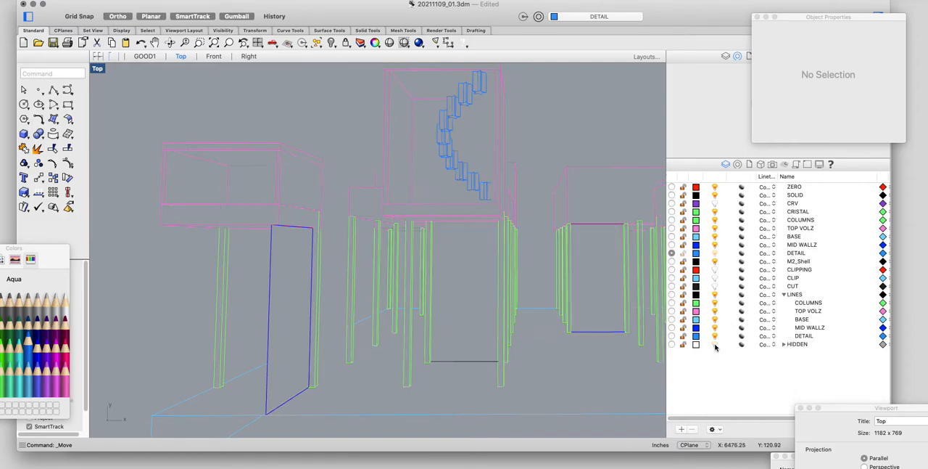
Step: Add a new top-level layer named HATCH below the LINES group
{"action": "scroll", "coordinate": [436, 309], "scroll_direction": "down", "scroll_amount": 2}
{"action": "scroll", "coordinate": [436, 309], "scroll_direction": "down", "scroll_amount": 2}
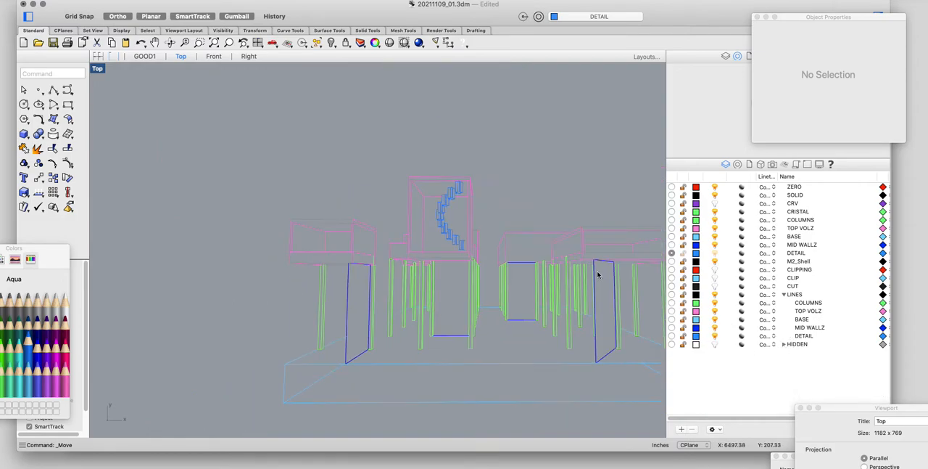
{"action": "scroll", "coordinate": [371, 252], "scroll_direction": "up", "scroll_amount": 3}
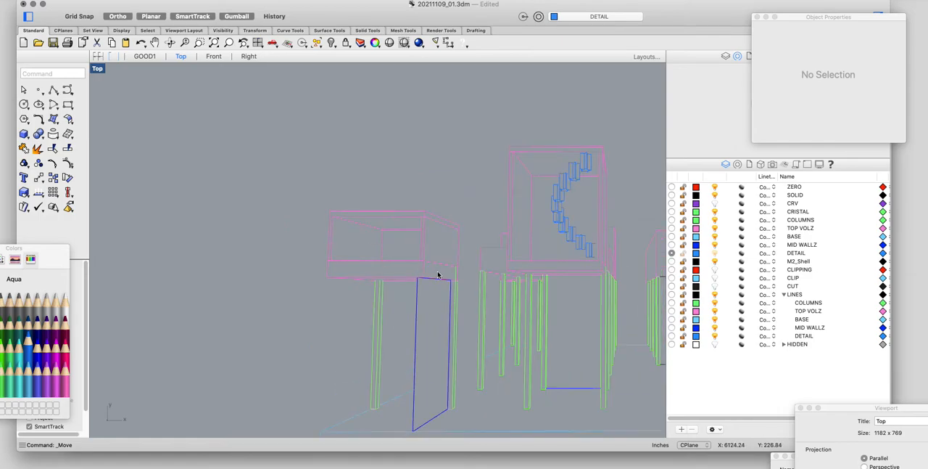
{"action": "right_click_drag", "start_coordinate": [438, 275], "coordinate": [349, 205]}
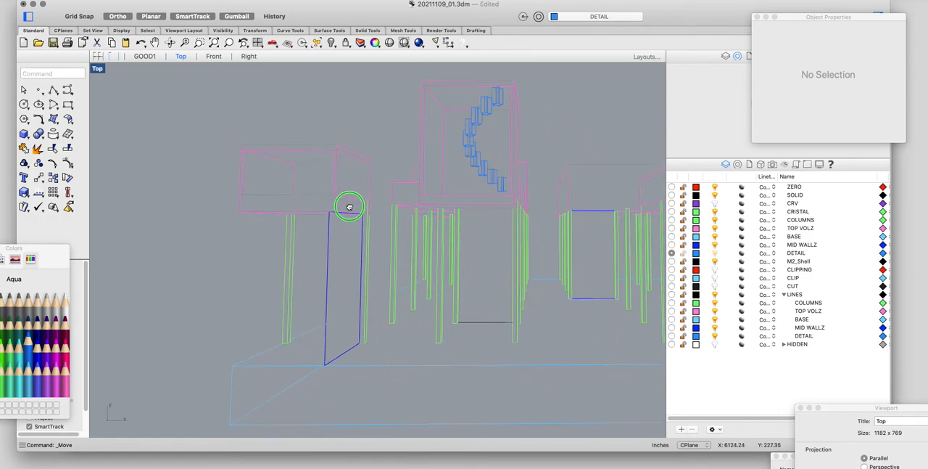
{"action": "left_click", "coordinate": [794, 295]}
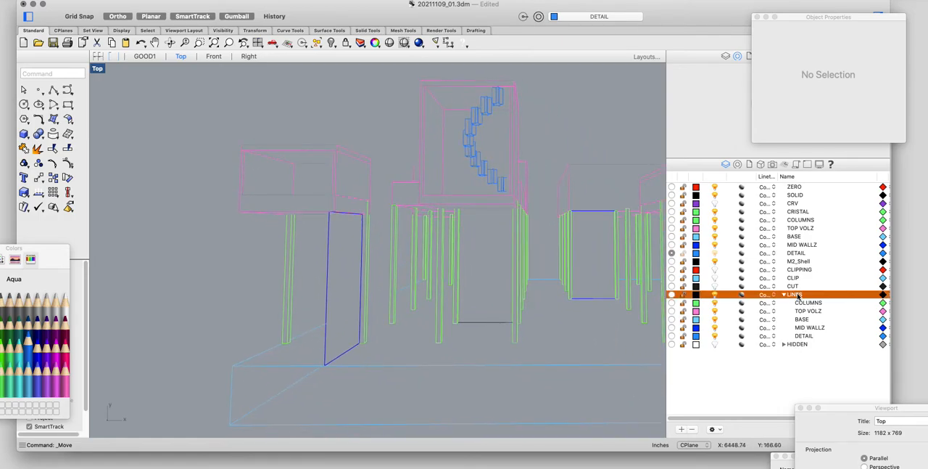
{"action": "left_click", "coordinate": [681, 428]}
{"action": "left_click", "coordinate": [790, 344]}
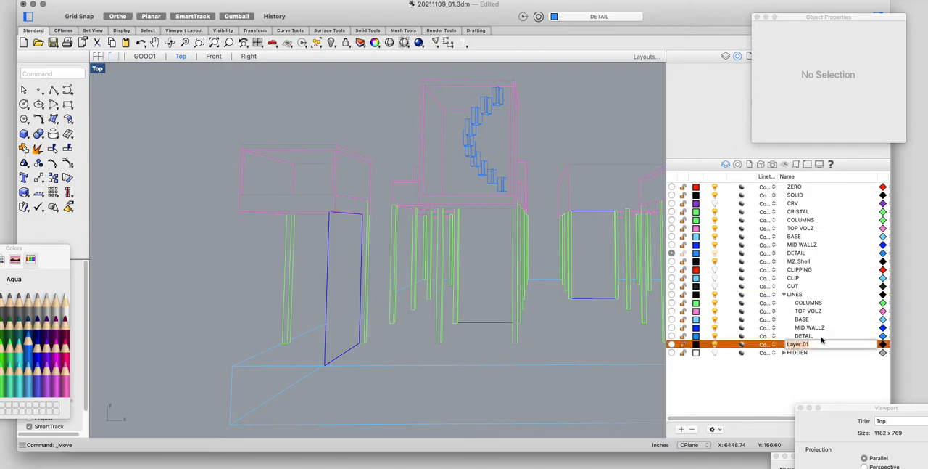
{"action": "type", "text": "HATCH"}
{"action": "key", "text": "Return"}
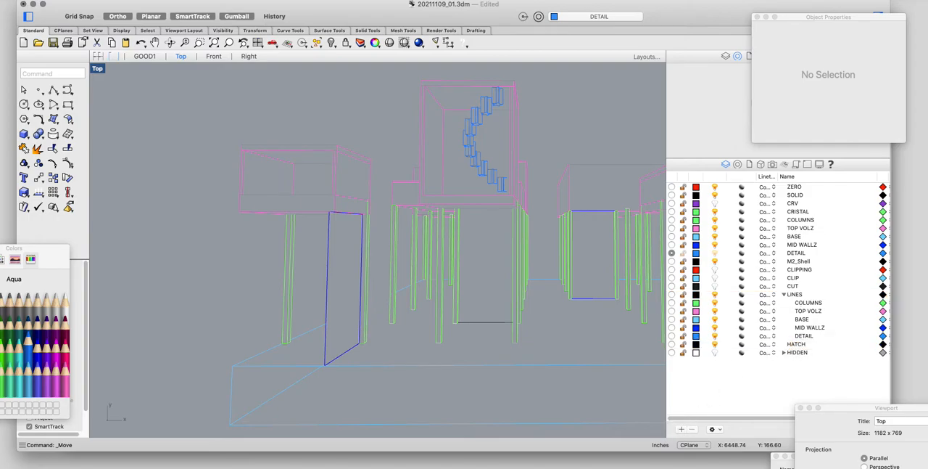
Step: Try to reposition the HATCH layer relative to the HIDDEN layer group
{"action": "left_click", "coordinate": [818, 346]}
{"action": "mouse_move", "coordinate": [804, 350]}
{"action": "left_mouse_down"}
{"action": "mouse_move", "coordinate": [814, 286]}
{"action": "mouse_move", "coordinate": [807, 375]}
{"action": "mouse_move", "coordinate": [779, 336]}
{"action": "mouse_move", "coordinate": [787, 356]}
{"action": "left_mouse_up"}
{"action": "left_click", "coordinate": [784, 344]}
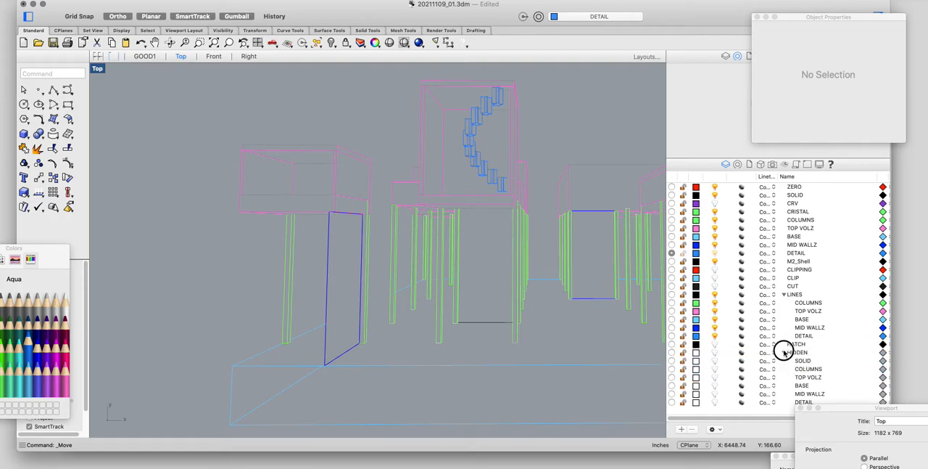
{"action": "left_click", "coordinate": [784, 353]}
Step: Collapse the HIDDEN layer group, select the HATCH layer and open its display colour for editing
{"action": "left_click", "coordinate": [798, 344]}
{"action": "left_click", "coordinate": [696, 344]}
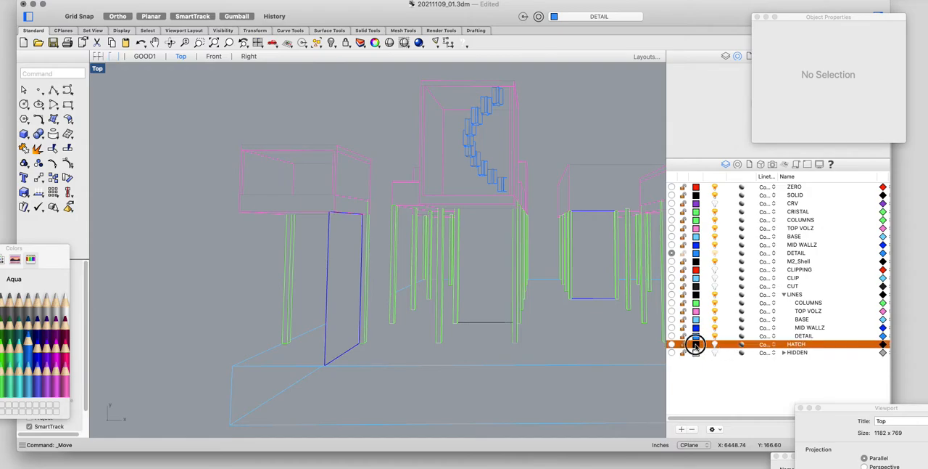
{"action": "left_click", "coordinate": [698, 345]}
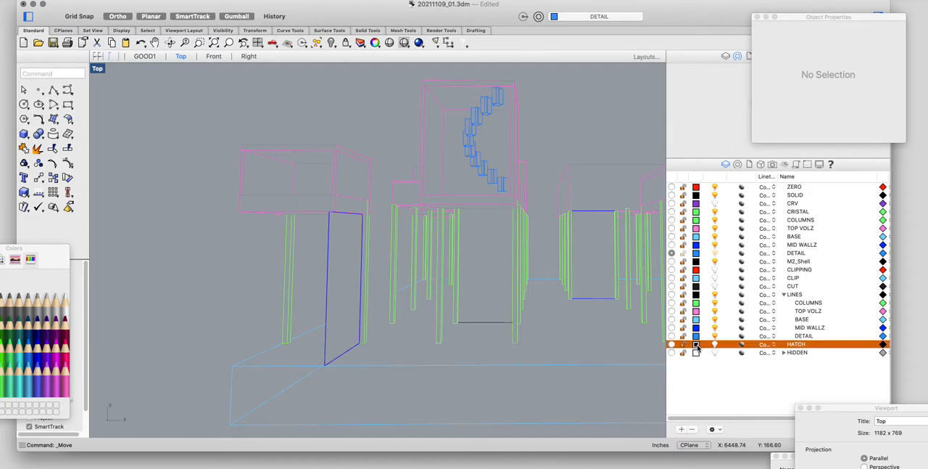
{"action": "left_click", "coordinate": [725, 378]}
{"action": "left_click", "coordinate": [795, 338]}
{"action": "left_click", "coordinate": [795, 346]}
Step: Move the floating property, viewport and named-view windows clear of the layer list and bring the Colors palette fully on screen
{"action": "mouse_move", "coordinate": [876, 412]}
{"action": "left_mouse_down"}
{"action": "mouse_move", "coordinate": [794, 379]}
{"action": "mouse_move", "coordinate": [831, 45]}
{"action": "mouse_move", "coordinate": [831, 72]}
{"action": "left_mouse_up"}
{"action": "left_click_drag", "start_coordinate": [870, 456], "coordinate": [899, 174]}
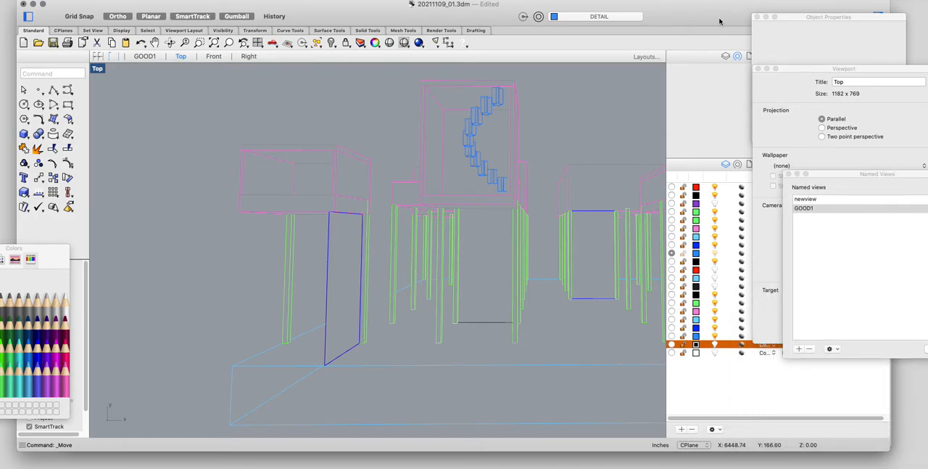
{"action": "left_click_drag", "start_coordinate": [722, 23], "coordinate": [633, 20]}
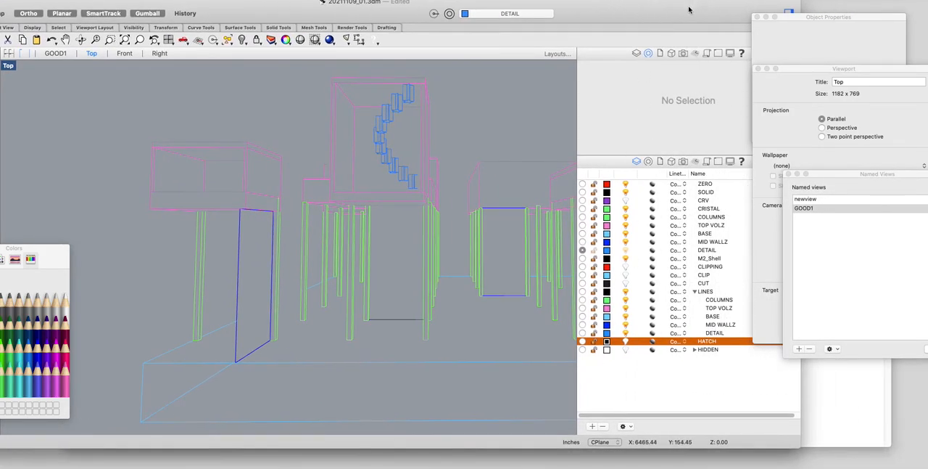
{"action": "left_click_drag", "start_coordinate": [692, 7], "coordinate": [802, 15]}
{"action": "left_click_drag", "start_coordinate": [47, 259], "coordinate": [214, 267]}
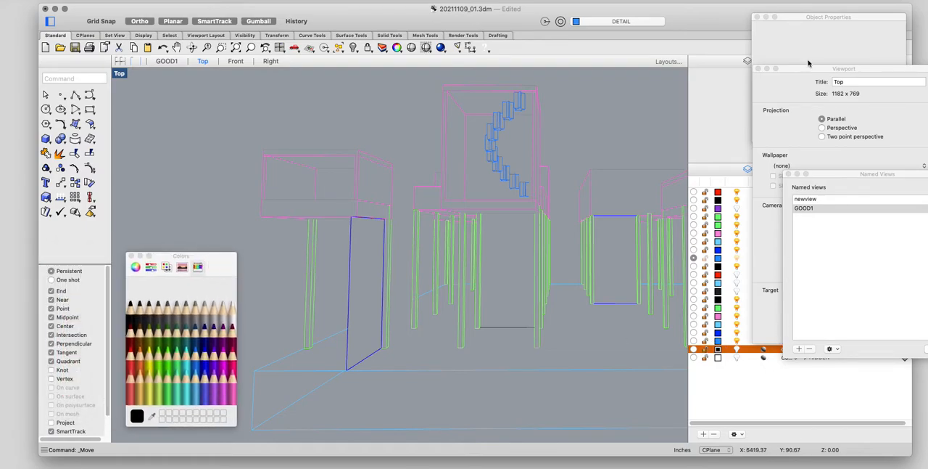
{"action": "left_click_drag", "start_coordinate": [804, 21], "coordinate": [927, 40]}
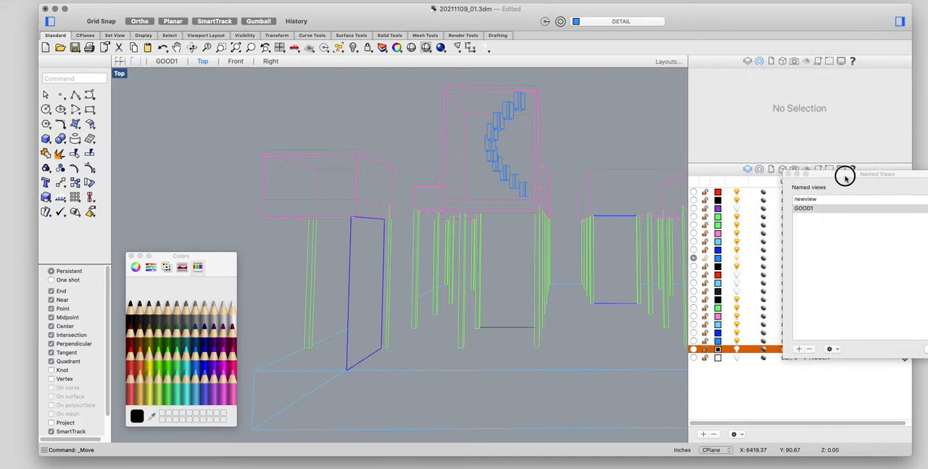
{"action": "left_click_drag", "start_coordinate": [843, 174], "coordinate": [927, 174]}
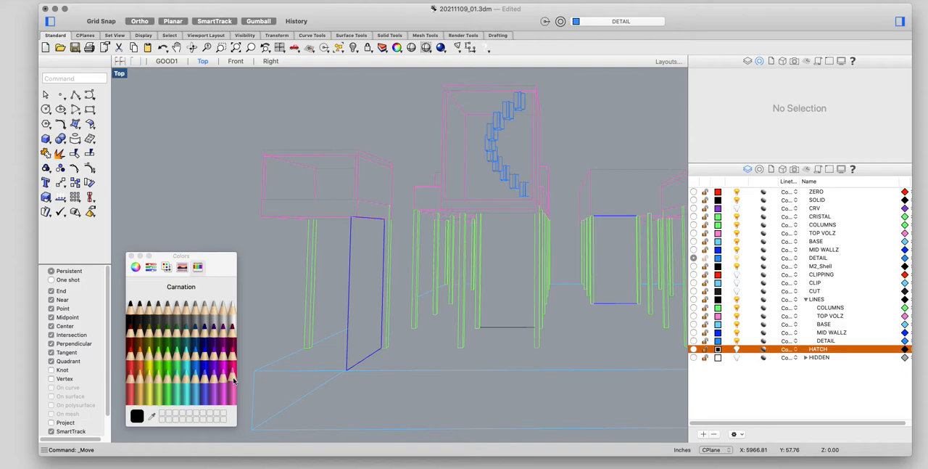
Step: Set the HATCH layer's colour to red and make HATCH the current layer
{"action": "left_click", "coordinate": [131, 366]}
{"action": "left_click", "coordinate": [131, 256]}
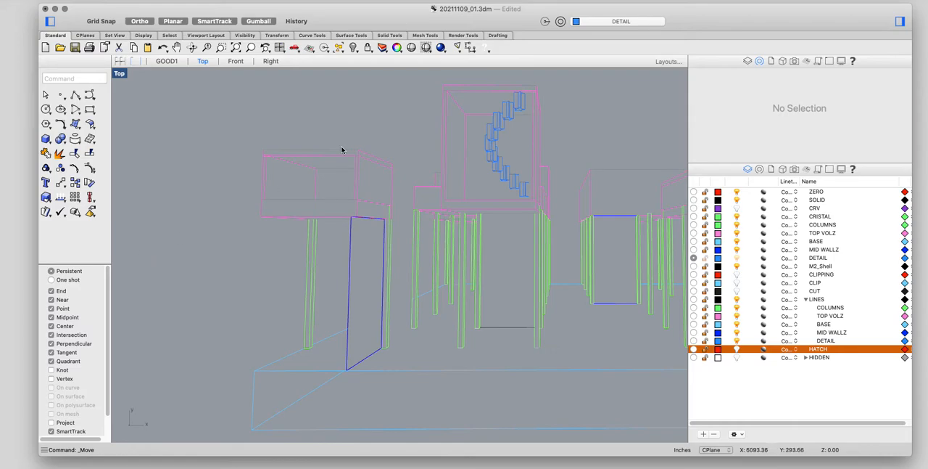
{"action": "left_click", "coordinate": [693, 349]}
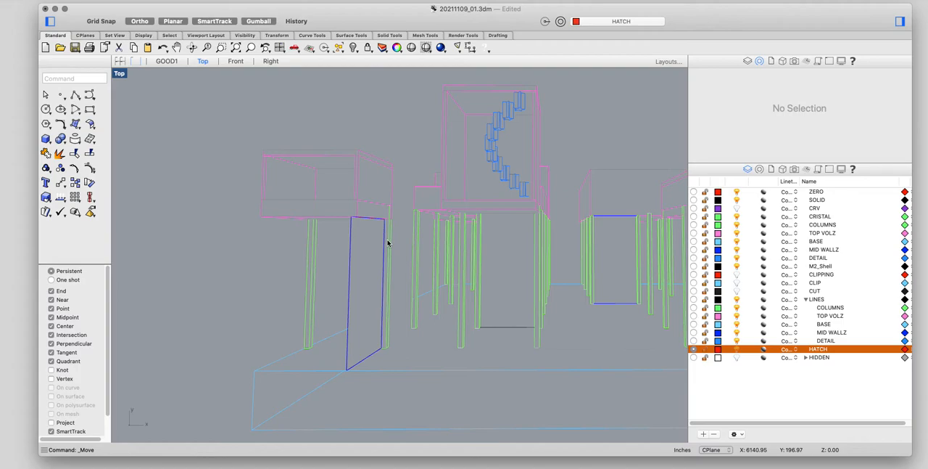
Step: Try hatching the front frame of the small raised box from its window-selected curves, picking the frame regions to fill
{"action": "type", "text": "Hatch"}
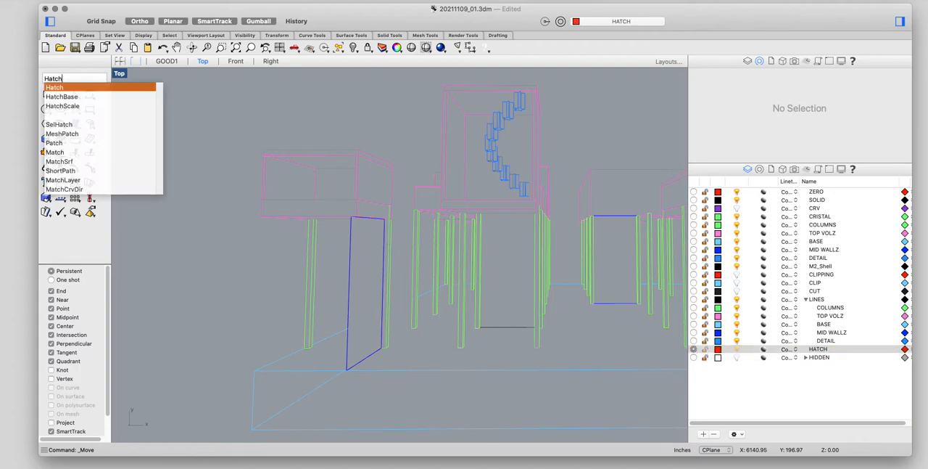
{"action": "key", "text": "Return"}
{"action": "scroll", "coordinate": [342, 191], "scroll_direction": "up", "scroll_amount": 4}
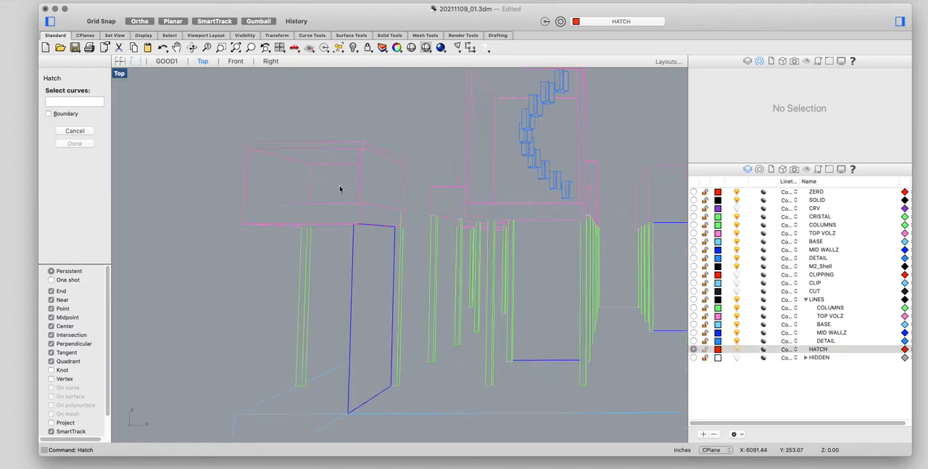
{"action": "left_click_drag", "start_coordinate": [378, 118], "coordinate": [217, 248]}
{"action": "key", "text": "Return"}
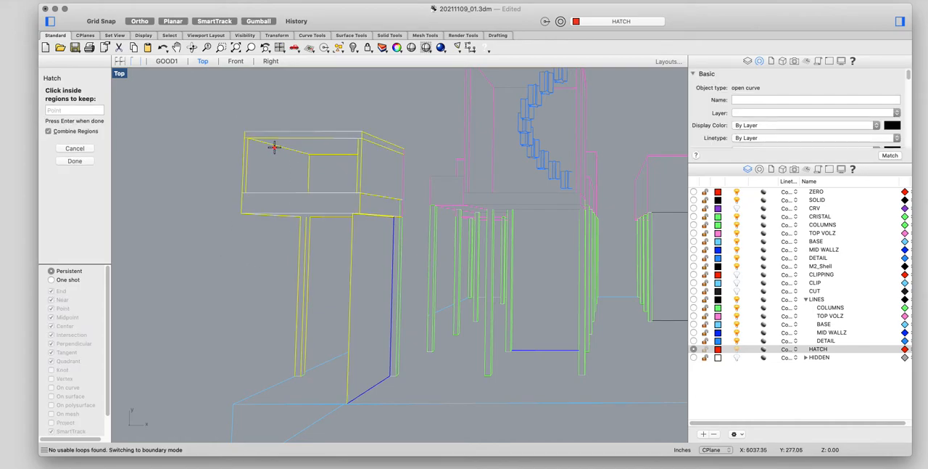
{"action": "scroll", "coordinate": [334, 133], "scroll_direction": "up", "scroll_amount": 3}
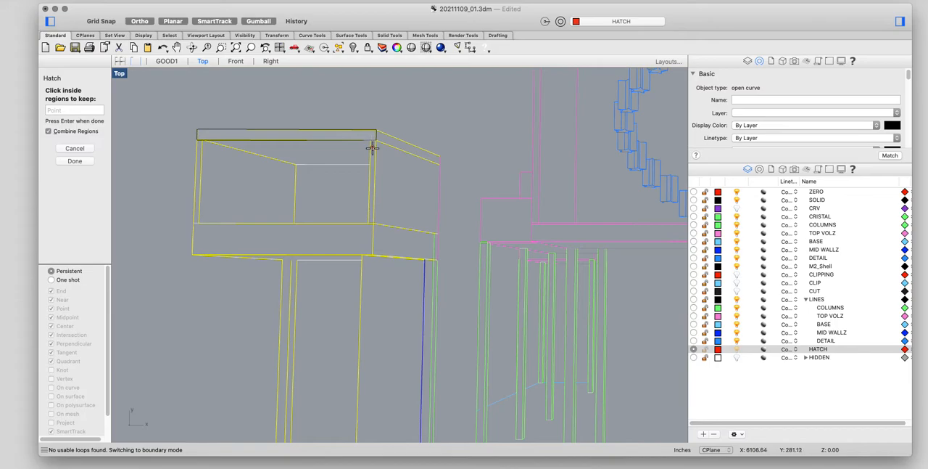
{"action": "left_click", "coordinate": [360, 240]}
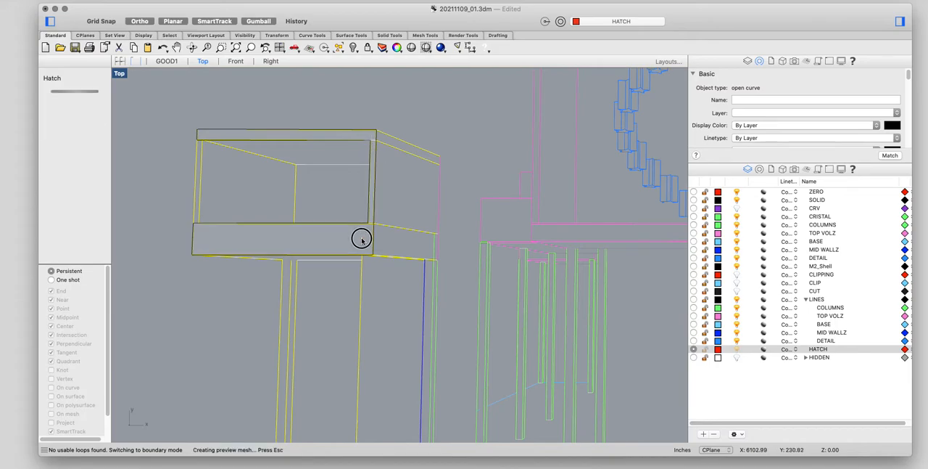
{"action": "left_click", "coordinate": [196, 206]}
{"action": "key", "text": "Return"}
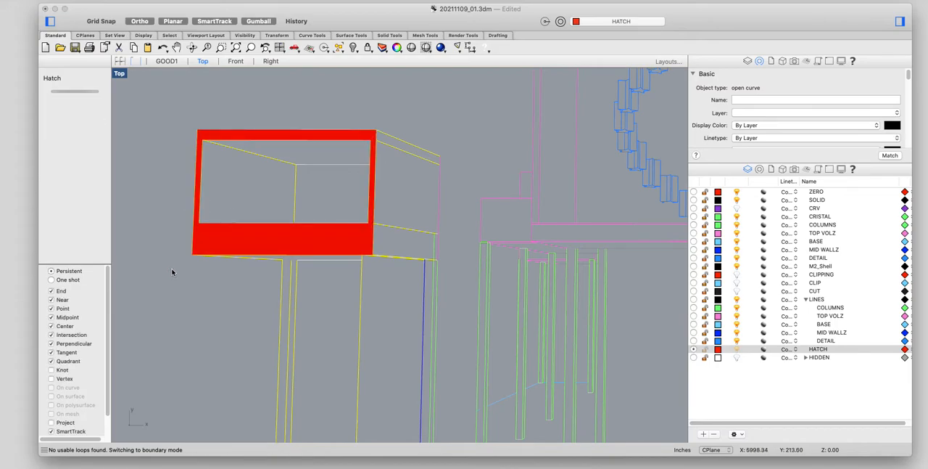
Step: Preview several hatch patterns on the box's front frame, ending on the solid fill
{"action": "scroll", "coordinate": [173, 272], "scroll_direction": "down", "scroll_amount": 3}
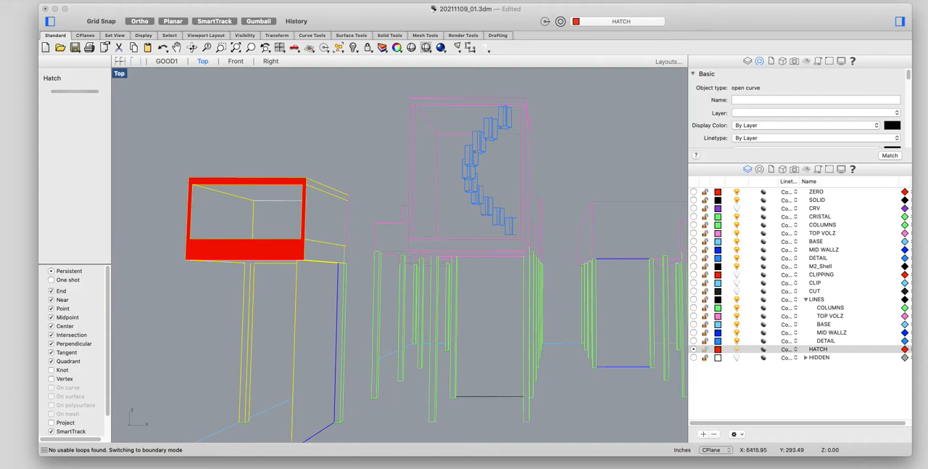
{"action": "left_click", "coordinate": [537, 167]}
{"action": "left_click", "coordinate": [496, 196]}
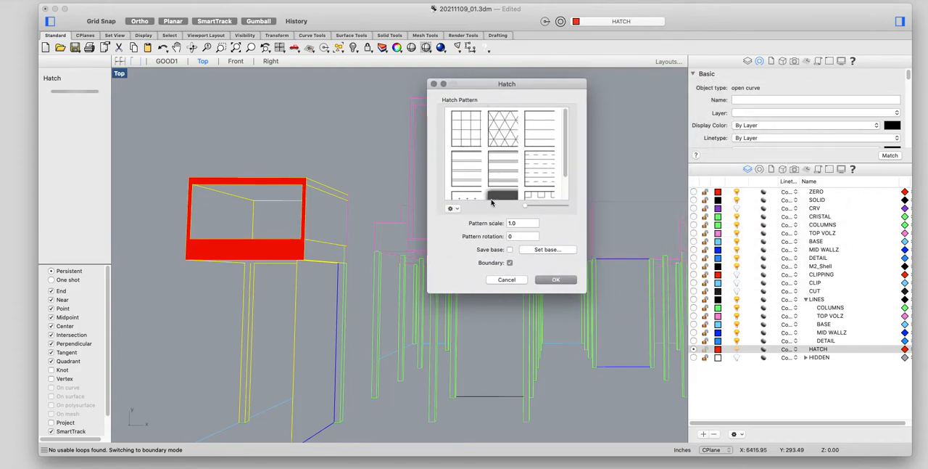
{"action": "left_click", "coordinate": [538, 193]}
{"action": "left_click", "coordinate": [466, 198]}
{"action": "left_click", "coordinate": [469, 156]}
{"action": "left_click", "coordinate": [466, 123]}
{"action": "left_click", "coordinate": [501, 122]}
{"action": "scroll", "coordinate": [505, 190], "scroll_direction": "down", "scroll_amount": 1}
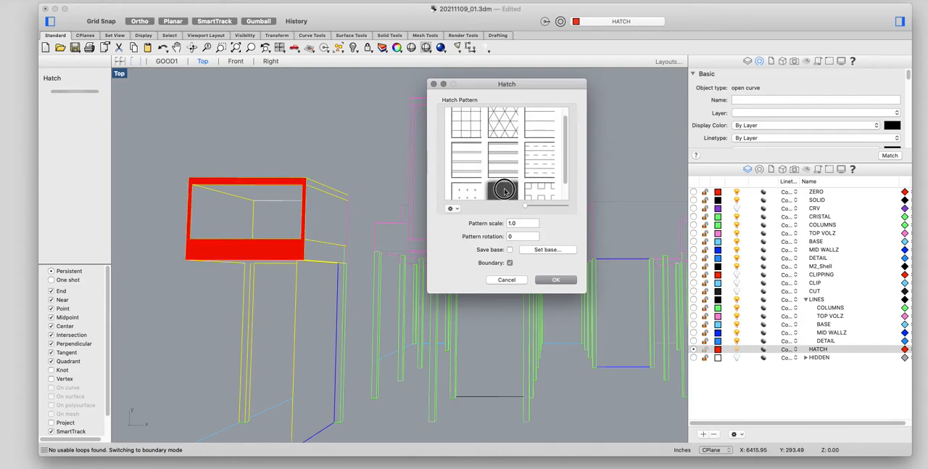
{"action": "left_click", "coordinate": [505, 192]}
Step: Preview the squares hatch pattern at a pattern scale of 20
{"action": "left_click", "coordinate": [548, 192]}
{"action": "left_click", "coordinate": [519, 224]}
{"action": "double_click", "coordinate": [518, 224]}
{"action": "type", "text": "20"}
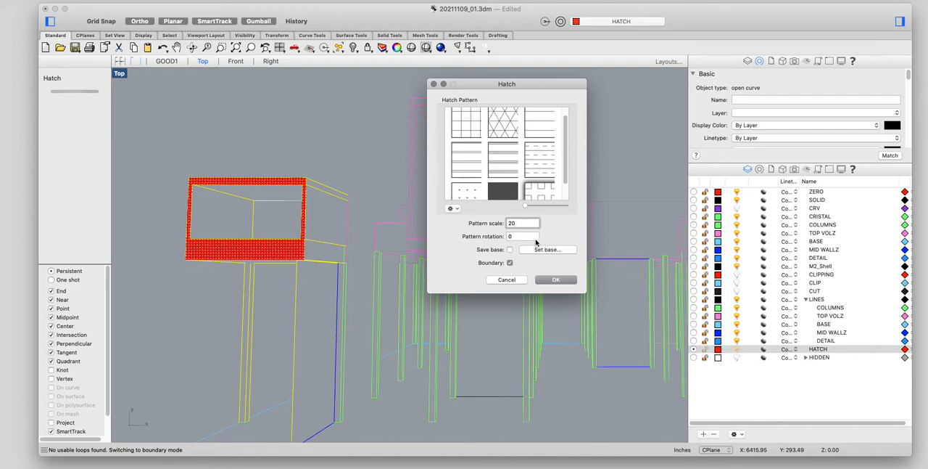
Step: Preview the grouped horizontal-line hatch pattern with a pattern rotation of 45
{"action": "left_click", "coordinate": [530, 237]}
{"action": "left_click", "coordinate": [508, 172]}
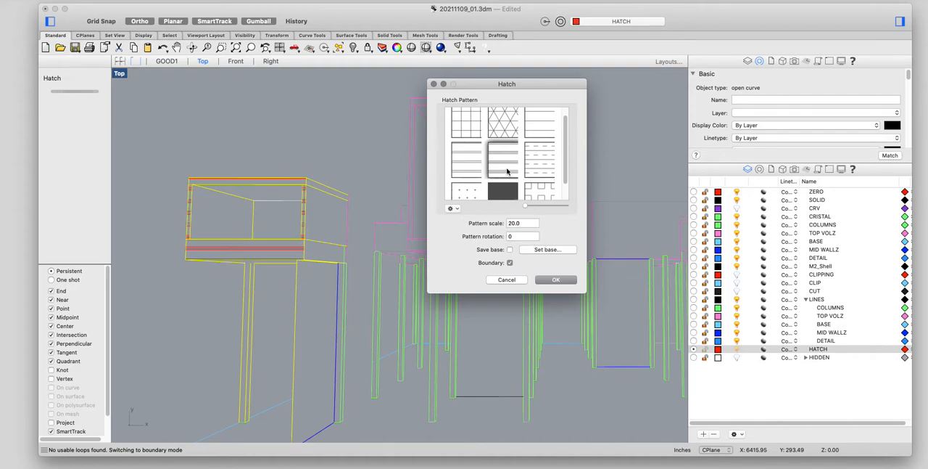
{"action": "left_click", "coordinate": [443, 240]}
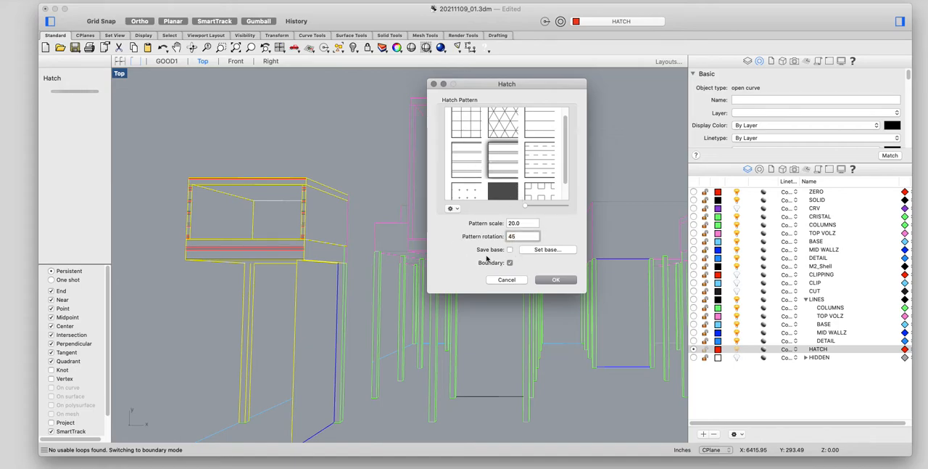
{"action": "left_click", "coordinate": [530, 225]}
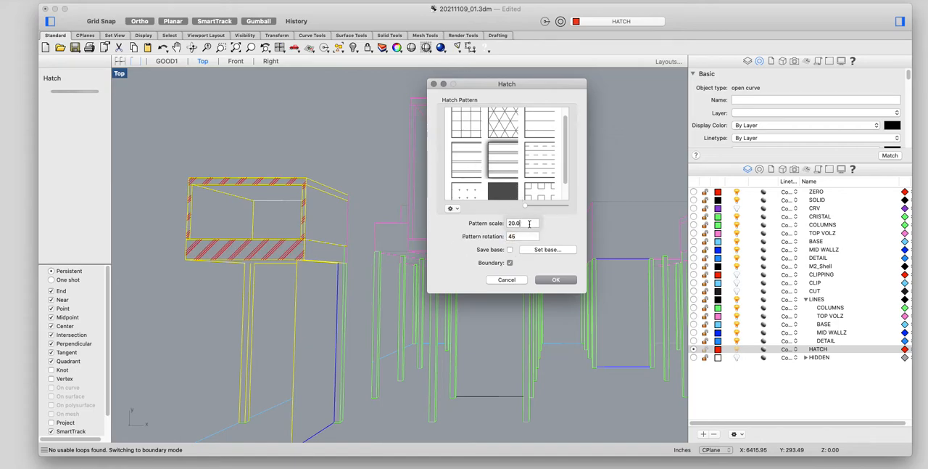
Step: Switch the hatch pattern back to solid and toggle the Boundary option, leaving it enabled
{"action": "left_click", "coordinate": [508, 190]}
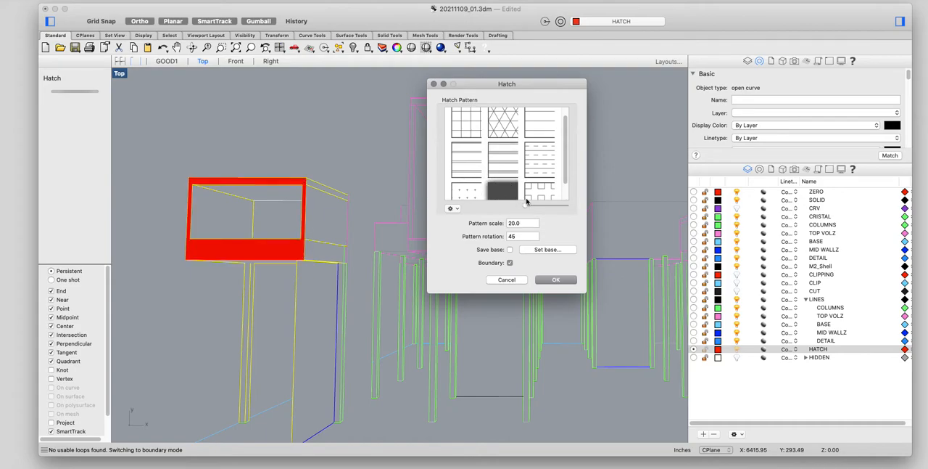
{"action": "left_click", "coordinate": [510, 263]}
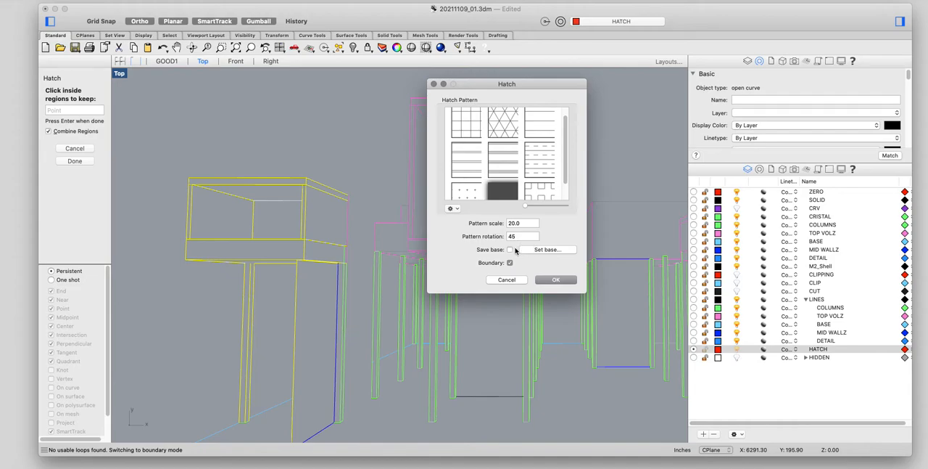
{"action": "left_click", "coordinate": [510, 262]}
{"action": "left_click", "coordinate": [509, 262]}
Step: Try re-picking the front frame regions for the solid hatch, then cancel it and close both Hatch dialogs
{"action": "left_click", "coordinate": [247, 251]}
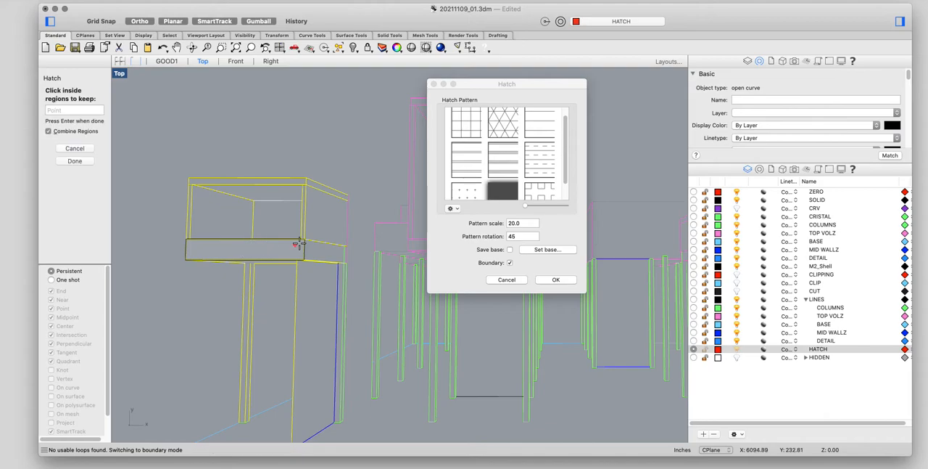
{"action": "scroll", "coordinate": [301, 218], "scroll_direction": "up", "scroll_amount": 2}
{"action": "left_click", "coordinate": [283, 164]}
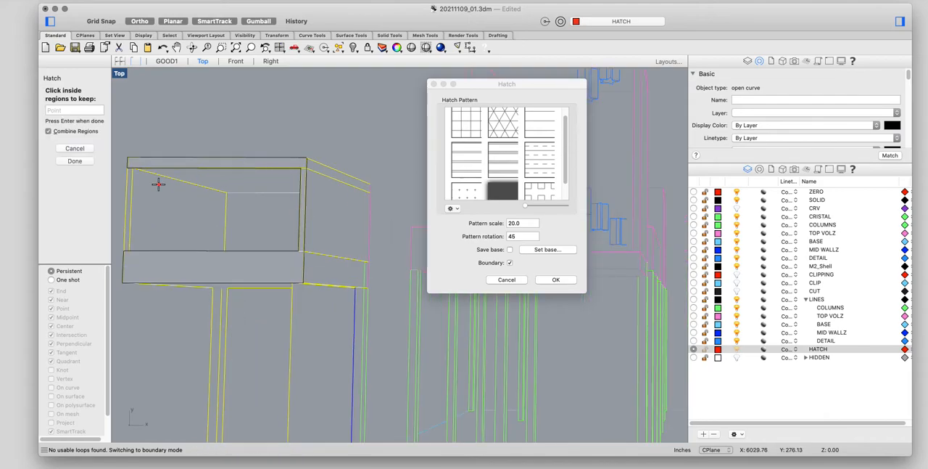
{"action": "left_click", "coordinate": [129, 203]}
{"action": "left_click", "coordinate": [555, 280]}
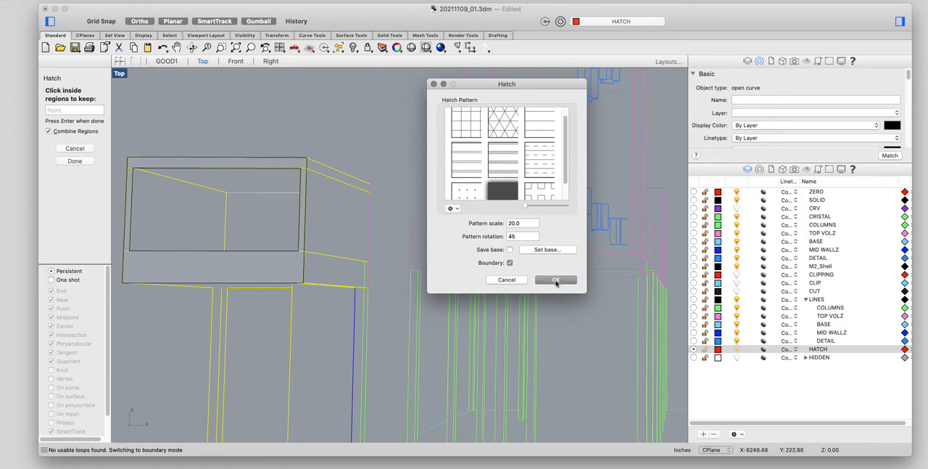
{"action": "left_click", "coordinate": [77, 161]}
{"action": "left_click", "coordinate": [488, 83]}
{"action": "left_click_drag", "start_coordinate": [489, 84], "coordinate": [594, 101]}
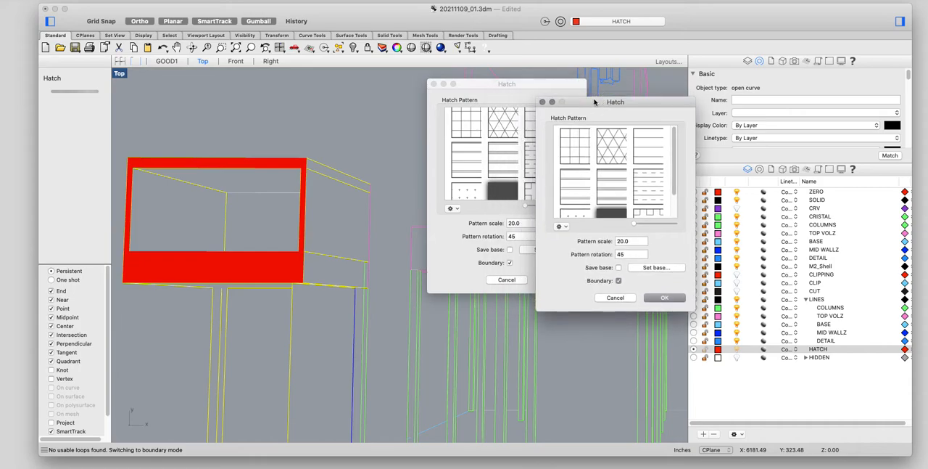
{"action": "left_click", "coordinate": [541, 102]}
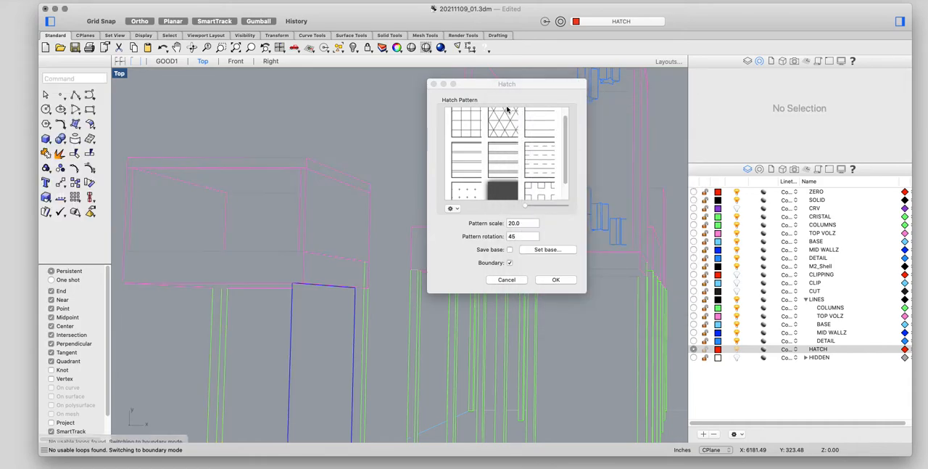
{"action": "left_click", "coordinate": [434, 84]}
Step: Hatch the front frame of the small raised box with the solid pattern, using its window-selected curves and Boundary enabled
{"action": "scroll", "coordinate": [443, 87], "scroll_direction": "down", "scroll_amount": 3}
{"action": "type", "text": "hatch"}
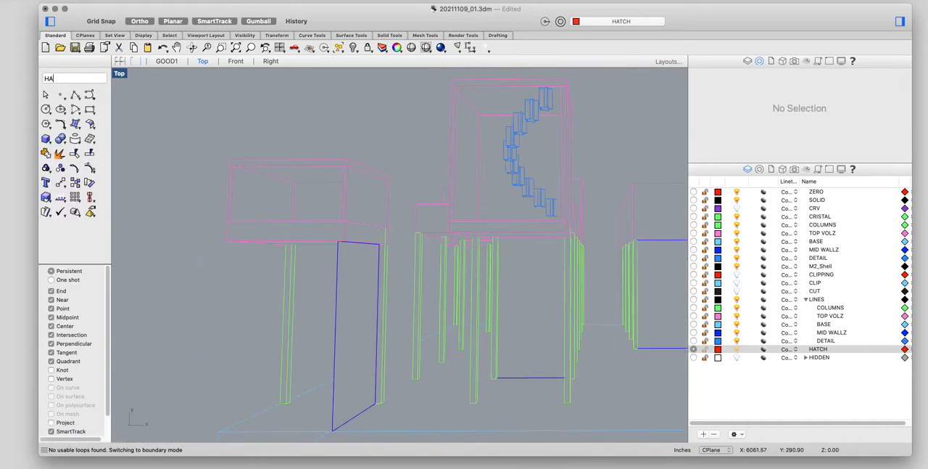
{"action": "key", "text": "Return"}
{"action": "scroll", "coordinate": [309, 169], "scroll_direction": "up", "scroll_amount": 2}
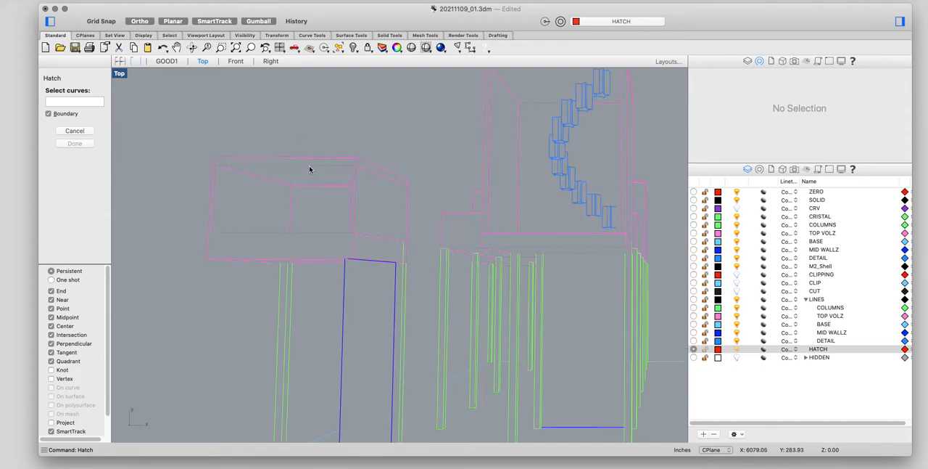
{"action": "left_click_drag", "start_coordinate": [368, 147], "coordinate": [172, 316]}
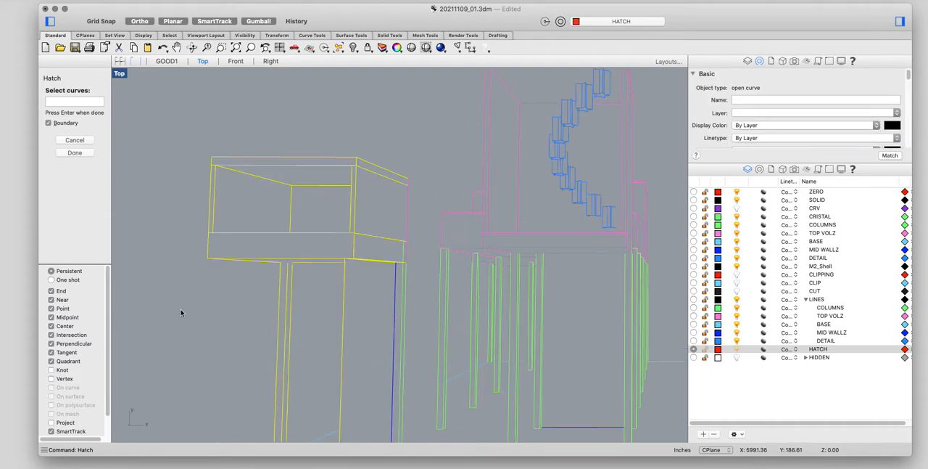
{"action": "key", "text": "Return"}
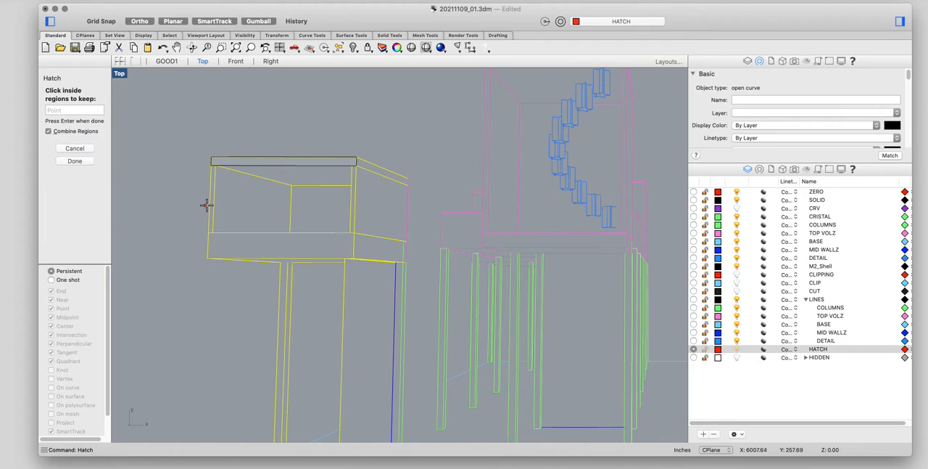
{"action": "left_click", "coordinate": [261, 249]}
{"action": "left_click", "coordinate": [352, 216]}
{"action": "key", "text": "Return"}
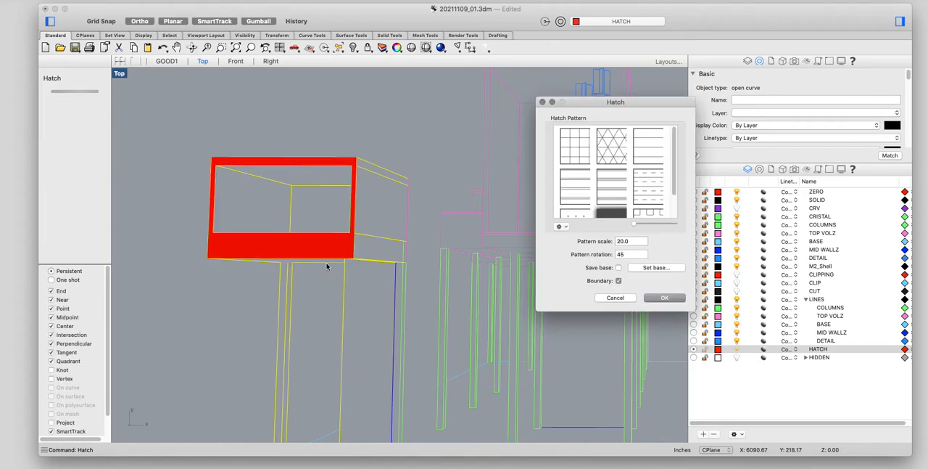
{"action": "left_click", "coordinate": [663, 297]}
Step: Hatch the front frame of the tall central box with the solid pattern, using its window-selected curves with Boundary enabled
{"action": "scroll", "coordinate": [509, 291], "scroll_direction": "down", "scroll_amount": 3}
{"action": "mouse_move", "coordinate": [609, 217]}
{"action": "right_mouse_down"}
{"action": "mouse_move", "coordinate": [476, 213]}
{"action": "mouse_move", "coordinate": [385, 227]}
{"action": "right_mouse_up"}
{"action": "scroll", "coordinate": [390, 229], "scroll_direction": "up", "scroll_amount": 3}
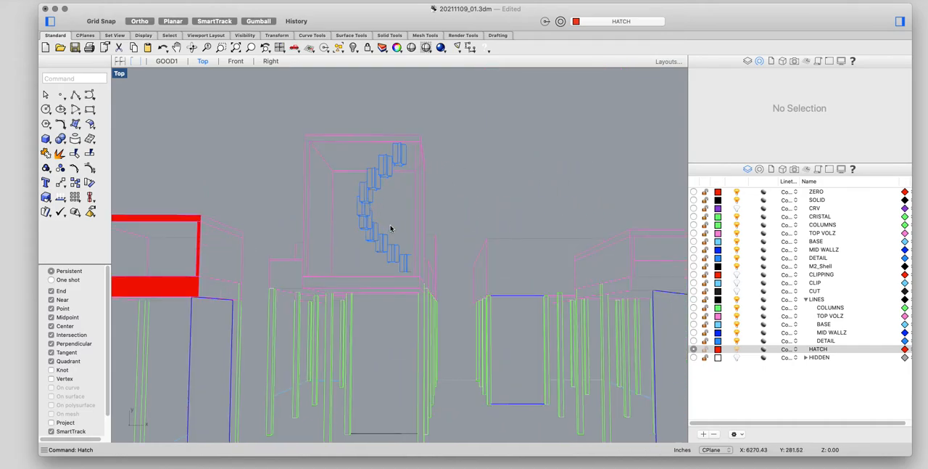
{"action": "key", "text": "Return"}
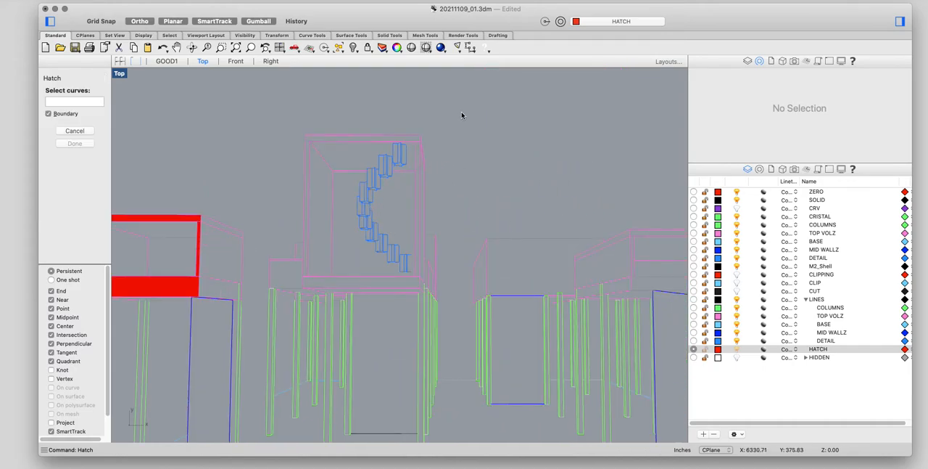
{"action": "left_click", "coordinate": [270, 344]}
{"action": "key", "text": "Return"}
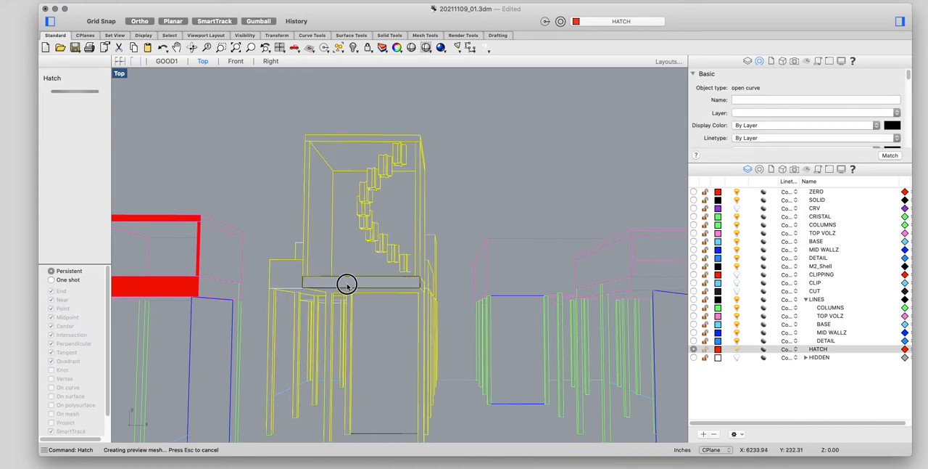
{"action": "left_click", "coordinate": [332, 140]}
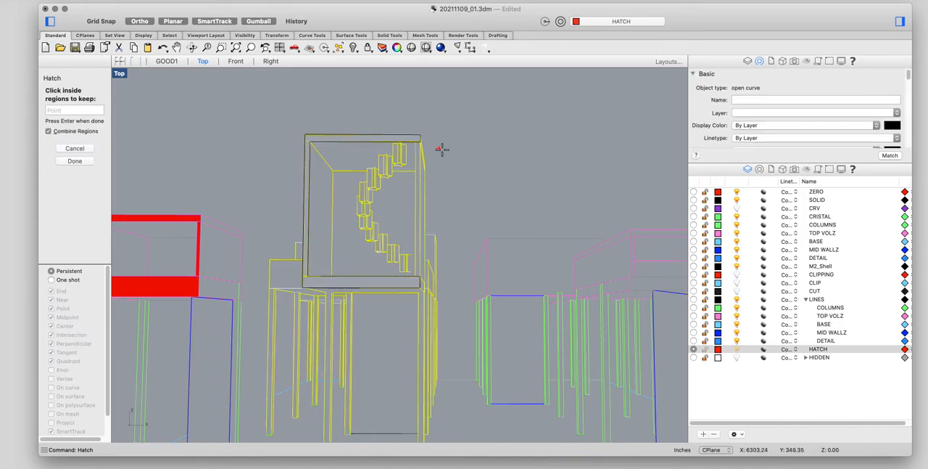
{"action": "left_click", "coordinate": [417, 150]}
{"action": "key", "text": "Return"}
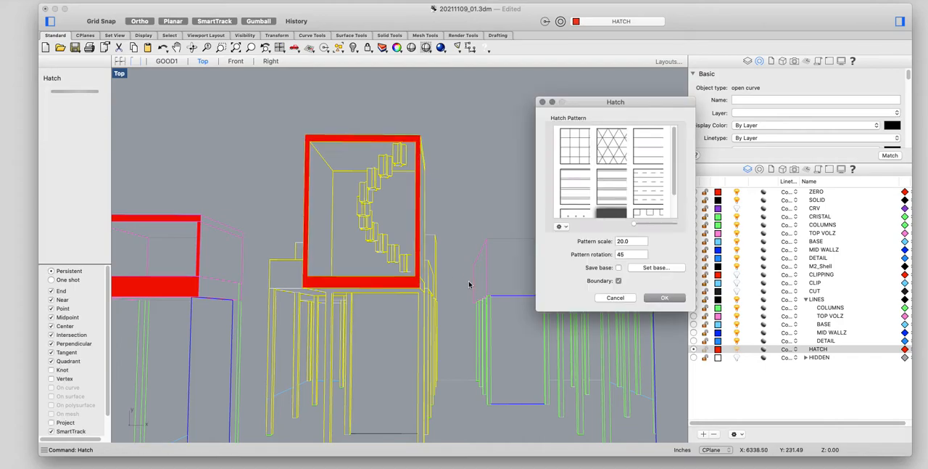
{"action": "left_click", "coordinate": [664, 299]}
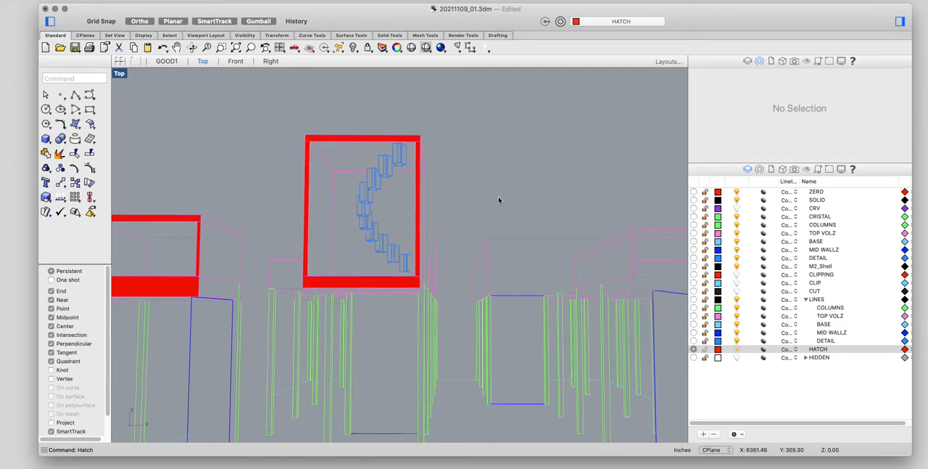
Step: Make ZERO the current layer, toggle the HATCH layer's visibility, and make HATCH current again
{"action": "scroll", "coordinate": [499, 200], "scroll_direction": "down", "scroll_amount": 3}
{"action": "right_click_drag", "start_coordinate": [546, 199], "coordinate": [373, 192]}
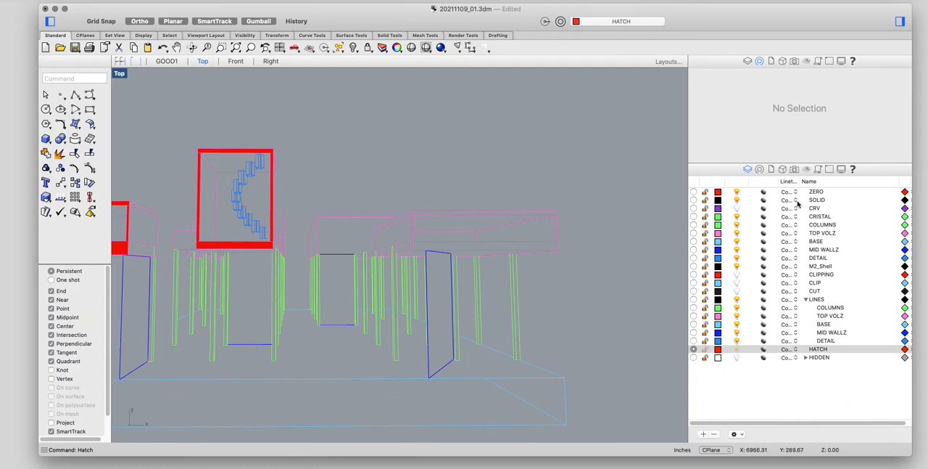
{"action": "left_click", "coordinate": [694, 191]}
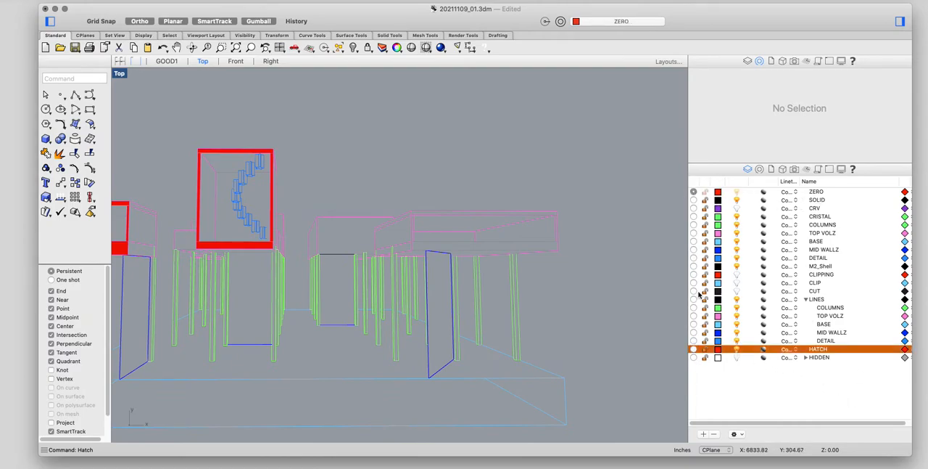
{"action": "left_click", "coordinate": [738, 350]}
{"action": "left_click", "coordinate": [738, 350]}
{"action": "left_click", "coordinate": [694, 349]}
Step: Hatch the front frame of the long raised box on the right of the drawing with the solid pattern and Boundary enabled
{"action": "scroll", "coordinate": [461, 262], "scroll_direction": "up", "scroll_amount": 4}
{"action": "right_click_drag", "start_coordinate": [519, 170], "coordinate": [486, 177]}
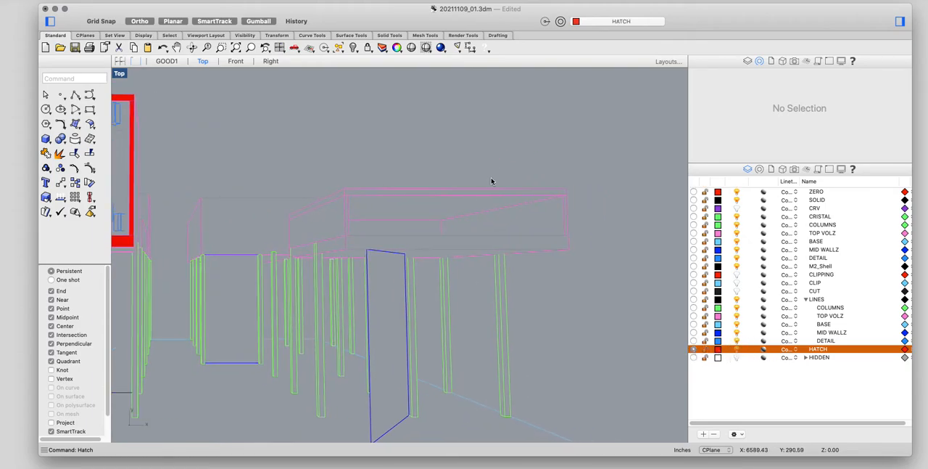
{"action": "key", "text": "Return"}
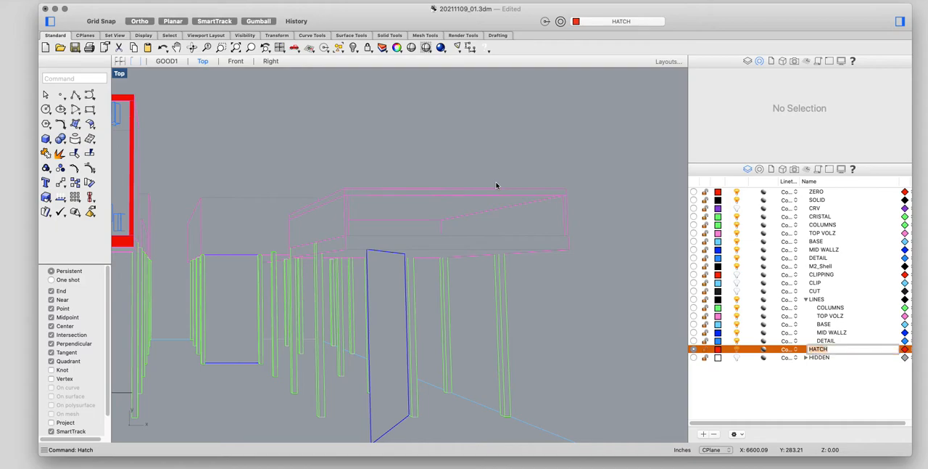
{"action": "type", "text": "HATCH"}
{"action": "left_click", "coordinate": [72, 78]}
{"action": "type", "text": "HATCH"}
{"action": "key", "text": "Return"}
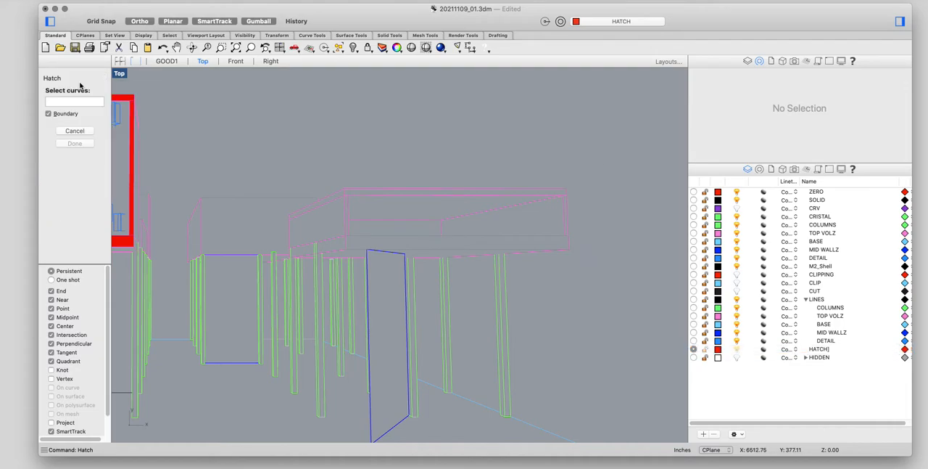
{"action": "mouse_move", "coordinate": [592, 174]}
{"action": "left_mouse_down"}
{"action": "mouse_move", "coordinate": [407, 301]}
{"action": "mouse_move", "coordinate": [284, 300]}
{"action": "left_mouse_up"}
{"action": "key", "text": "Return"}
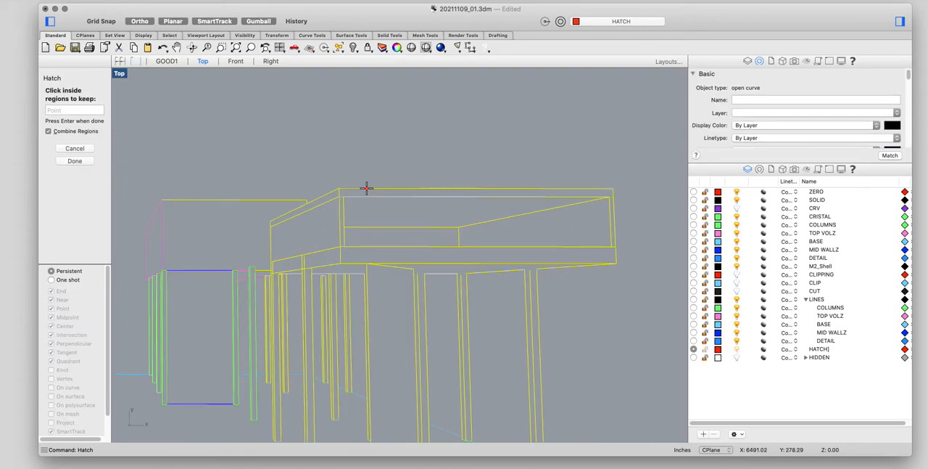
{"action": "left_click", "coordinate": [342, 216]}
{"action": "left_click", "coordinate": [352, 249]}
{"action": "key", "text": "Return"}
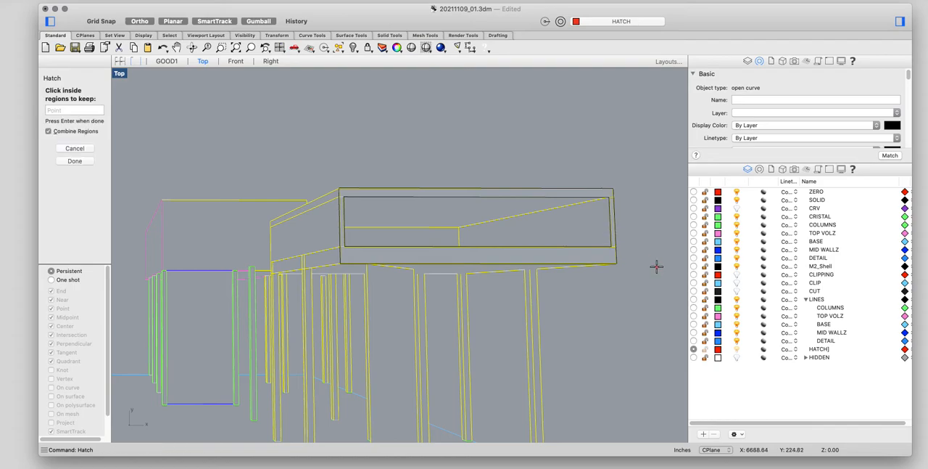
{"action": "left_click", "coordinate": [661, 298]}
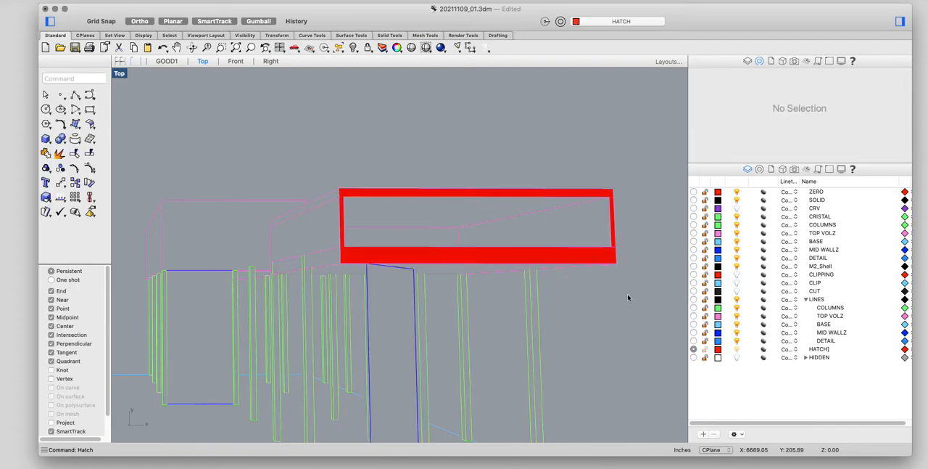
{"action": "scroll", "coordinate": [626, 292], "scroll_direction": "down", "scroll_amount": 5}
{"action": "scroll", "coordinate": [501, 261], "scroll_direction": "up", "scroll_amount": 3}
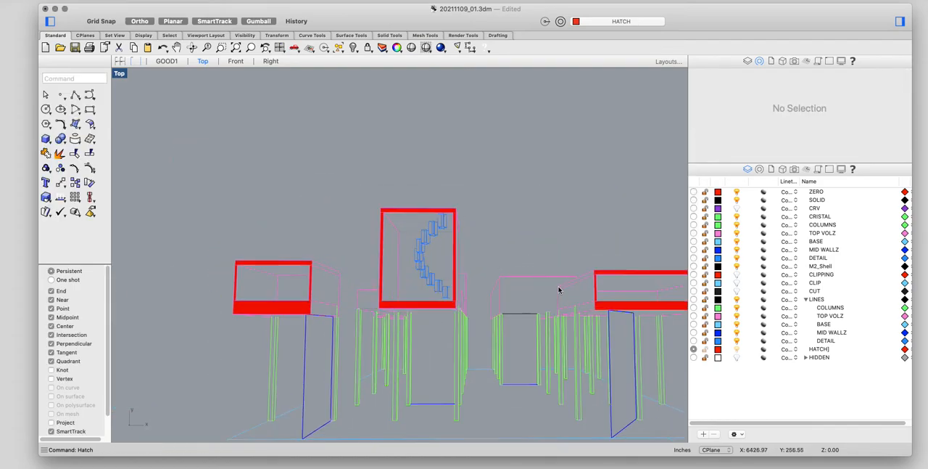
{"action": "right_click_drag", "start_coordinate": [559, 290], "coordinate": [483, 197]}
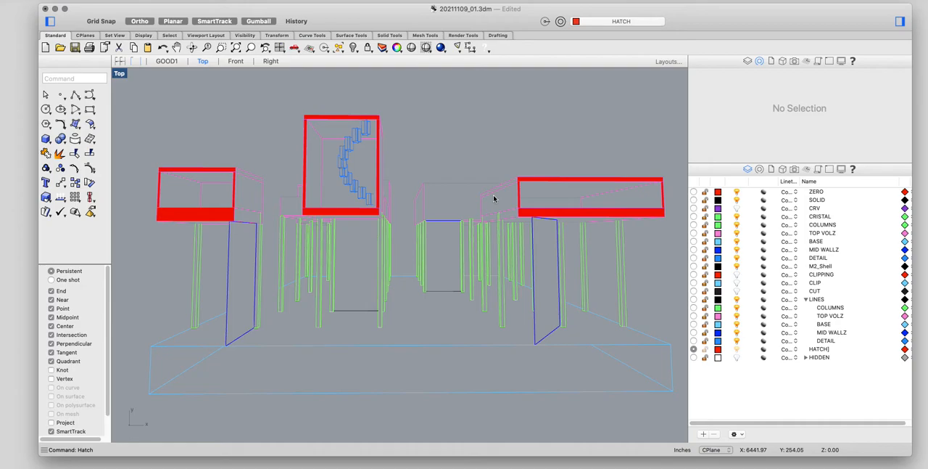
{"action": "left_click_drag", "start_coordinate": [800, 12], "coordinate": [804, 12]}
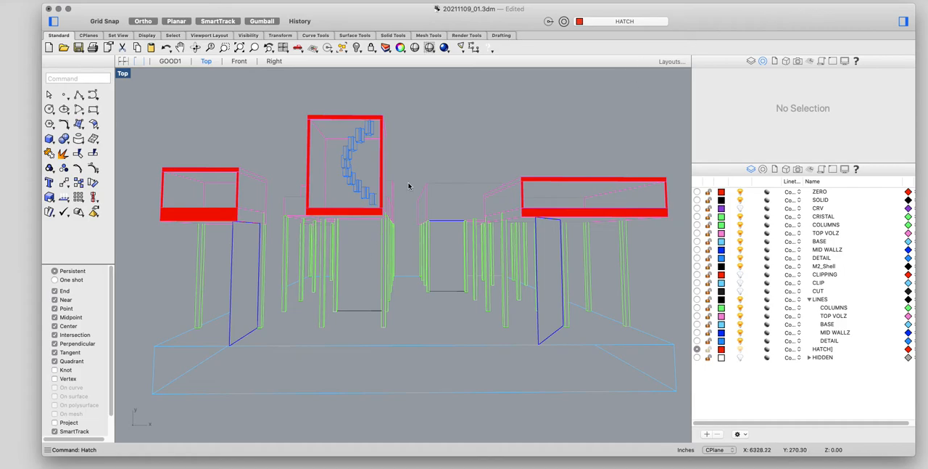
Step: Draw a vertical polyline beyond each side of the building, the left one about 502 inches long
{"action": "scroll", "coordinate": [456, 189], "scroll_direction": "down", "scroll_amount": 2}
{"action": "scroll", "coordinate": [456, 188], "scroll_direction": "right", "scroll_amount": 1}
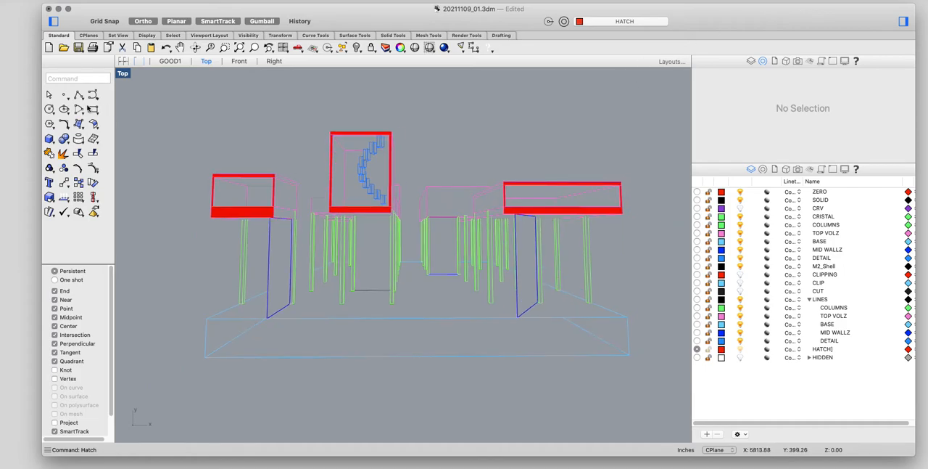
{"action": "left_click", "coordinate": [78, 95]}
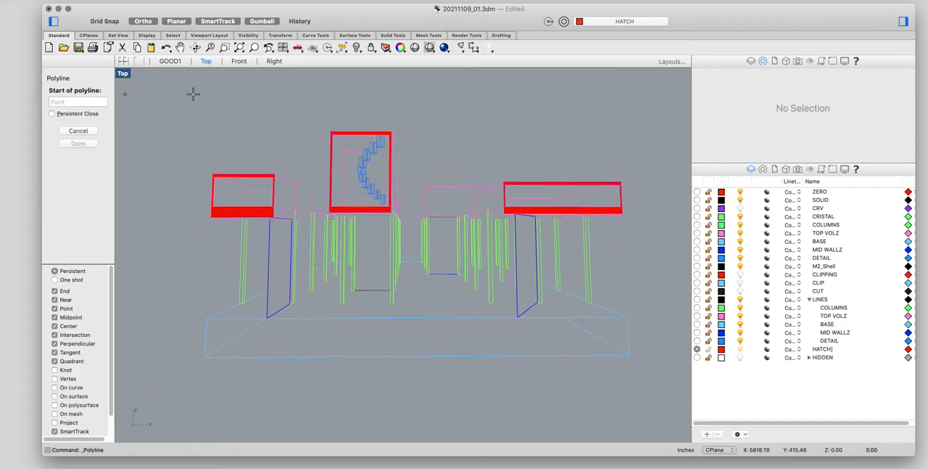
{"action": "left_click", "coordinate": [657, 84]}
{"action": "left_click", "coordinate": [657, 414]}
{"action": "key", "text": "Return"}
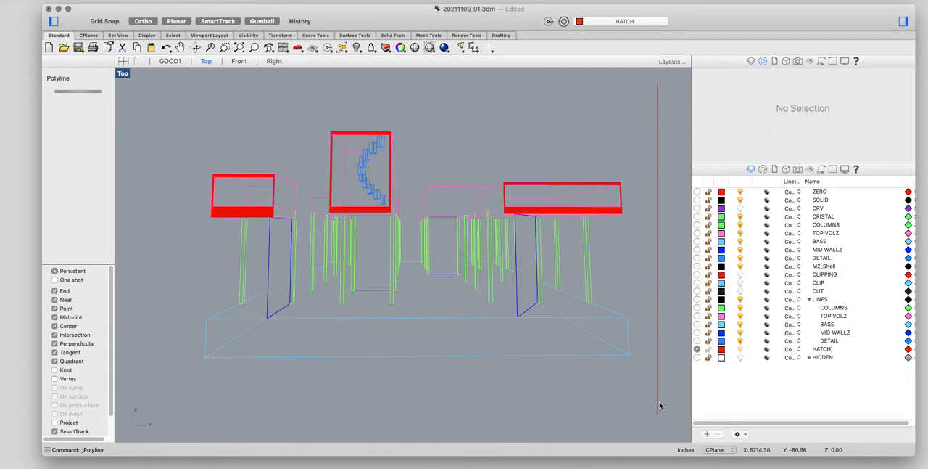
{"action": "key", "text": "Return"}
{"action": "left_click", "coordinate": [167, 76]}
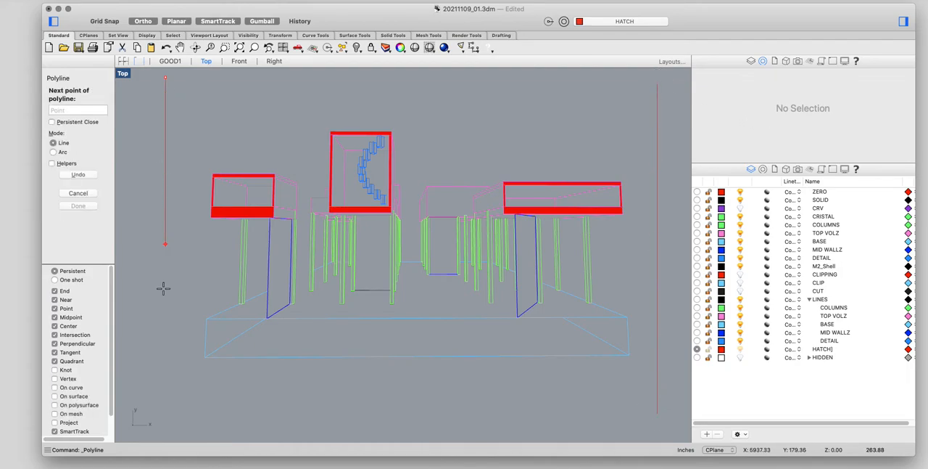
{"action": "left_click", "coordinate": [166, 395]}
{"action": "key", "text": "Return"}
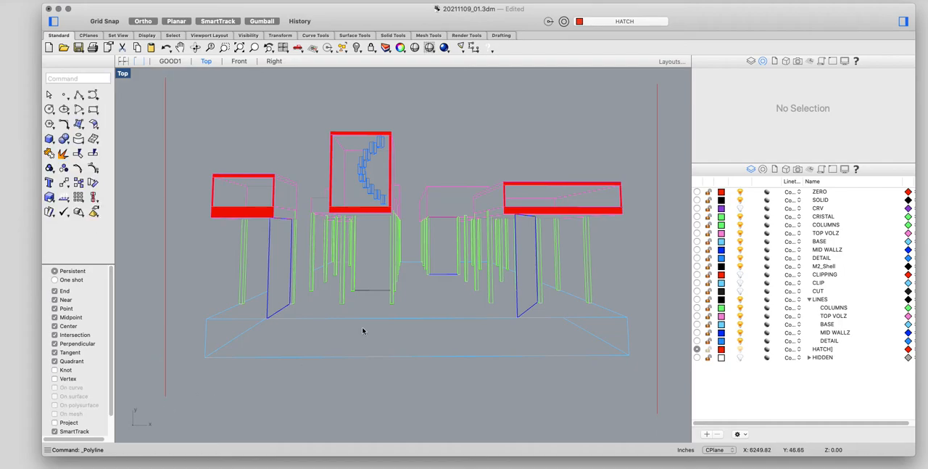
Step: Extend the receding top edge of the left raised box as a line to the right vertical boundary line
{"action": "type", "text": "EXTEND"}
{"action": "key", "text": "Return"}
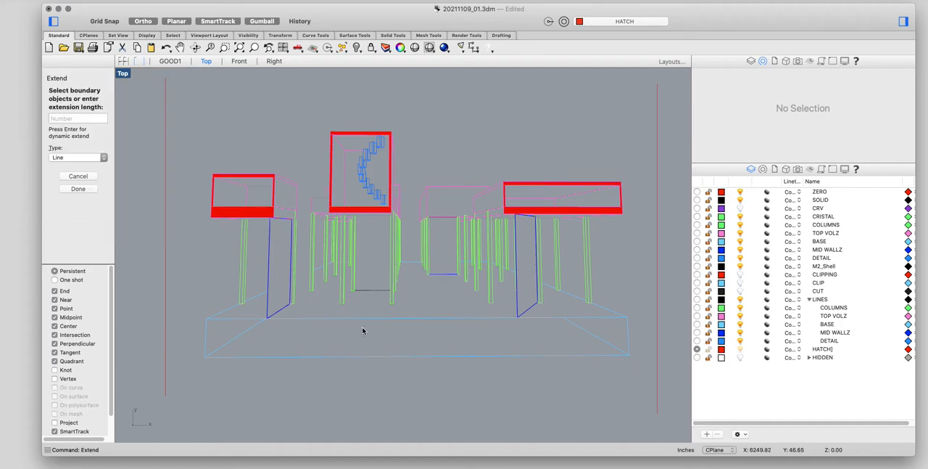
{"action": "left_click", "coordinate": [657, 211]}
{"action": "key", "text": "Return"}
{"action": "scroll", "coordinate": [294, 188], "scroll_direction": "up", "scroll_amount": 2}
{"action": "left_click", "coordinate": [291, 182]}
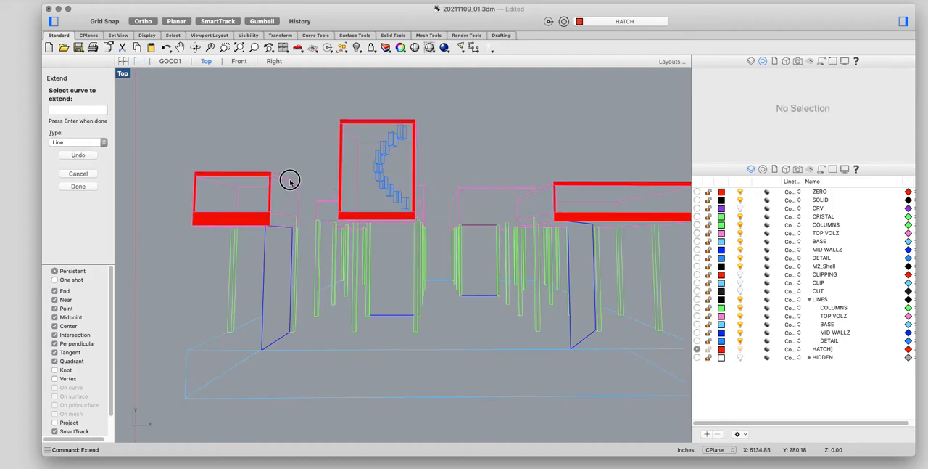
{"action": "scroll", "coordinate": [429, 283], "scroll_direction": "down", "scroll_amount": 2}
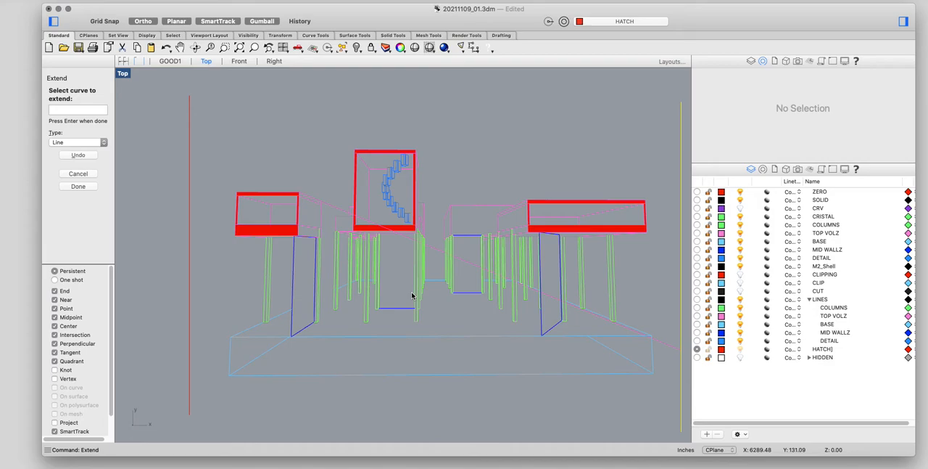
{"action": "key", "text": "Return"}
Step: Extend the receding top edge of the right raised box as a line to the left vertical boundary line
{"action": "key", "text": "Return"}
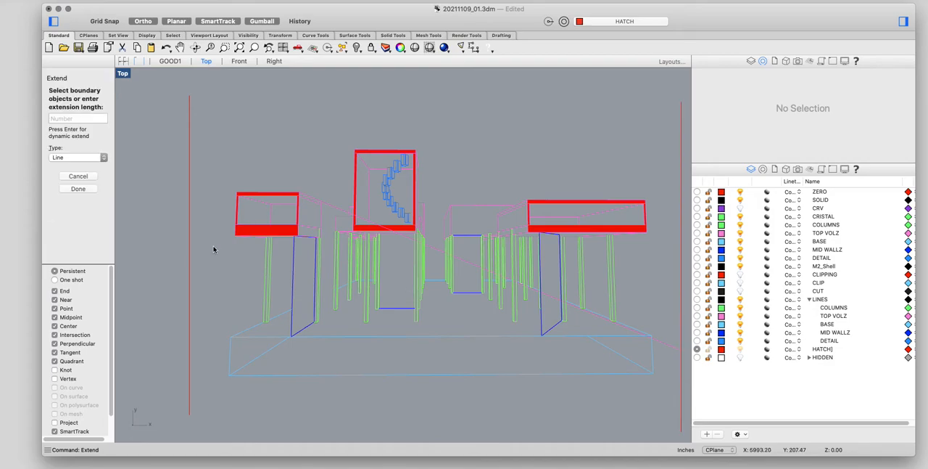
{"action": "left_click", "coordinate": [188, 258]}
{"action": "key", "text": "Return"}
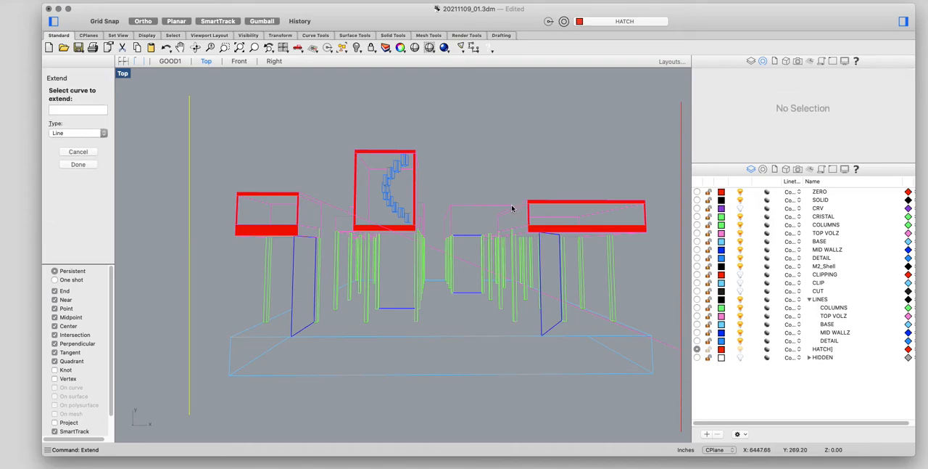
{"action": "left_click", "coordinate": [511, 208]}
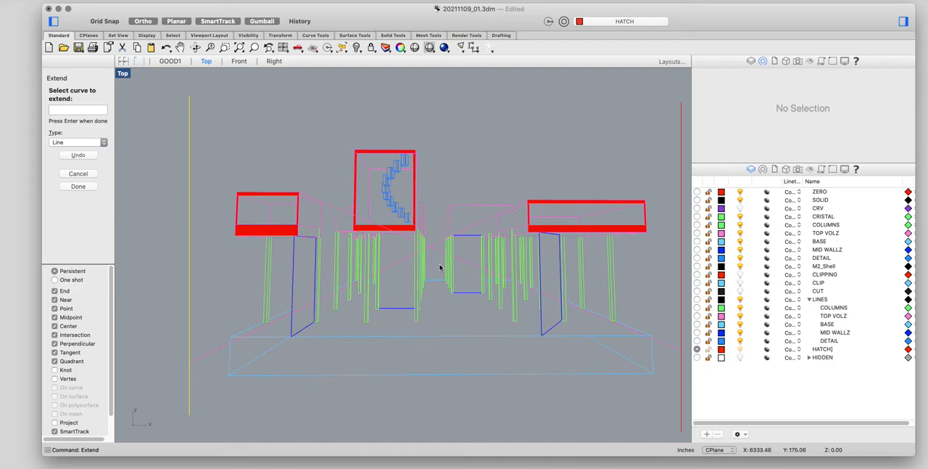
{"action": "key", "text": "Return"}
Step: Trim the two crossing extended lines at the innermost left column's edge, removing the portions on its left side
{"action": "scroll", "coordinate": [437, 259], "scroll_direction": "up", "scroll_amount": 10}
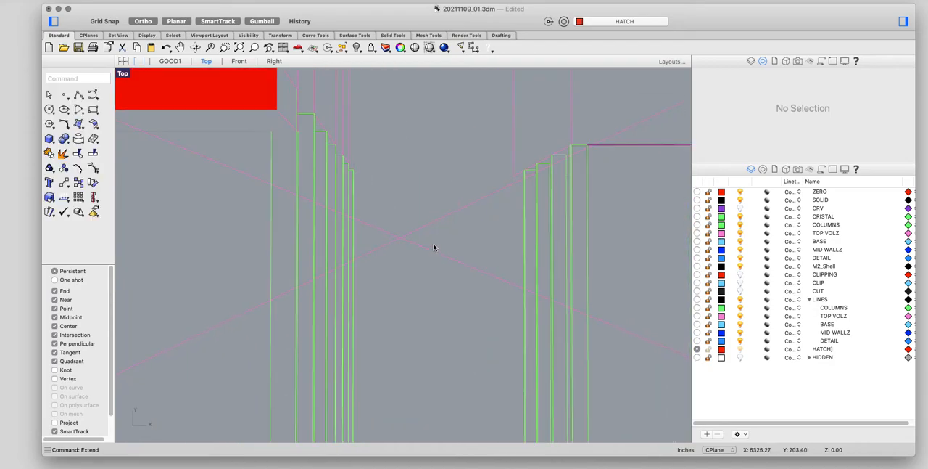
{"action": "scroll", "coordinate": [410, 253], "scroll_direction": "down", "scroll_amount": 3}
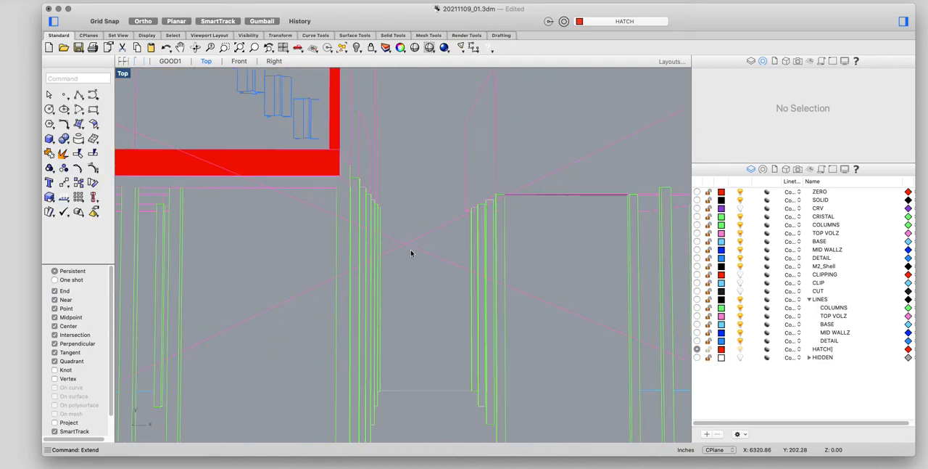
{"action": "scroll", "coordinate": [410, 252], "scroll_direction": "down", "scroll_amount": 3}
{"action": "type", "text": "TRIM"}
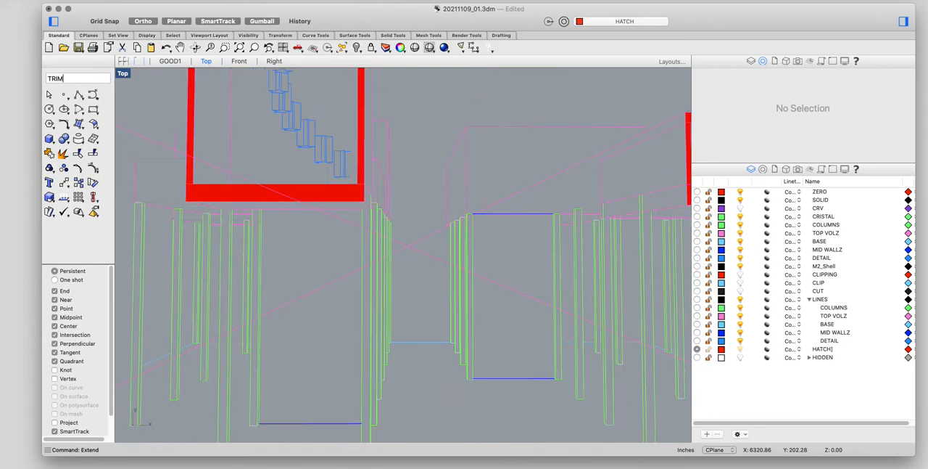
{"action": "key", "text": "Return"}
{"action": "scroll", "coordinate": [406, 243], "scroll_direction": "up", "scroll_amount": 5}
{"action": "left_click", "coordinate": [364, 239]}
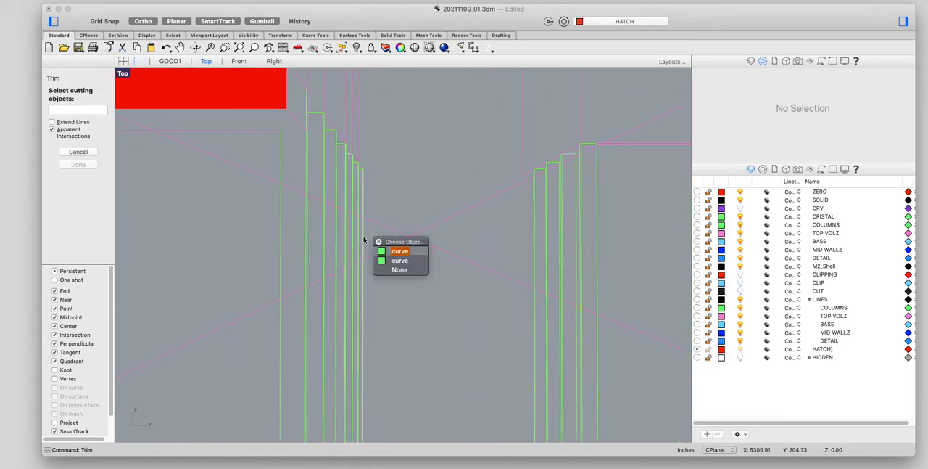
{"action": "left_click", "coordinate": [402, 252]}
{"action": "key", "text": "Return"}
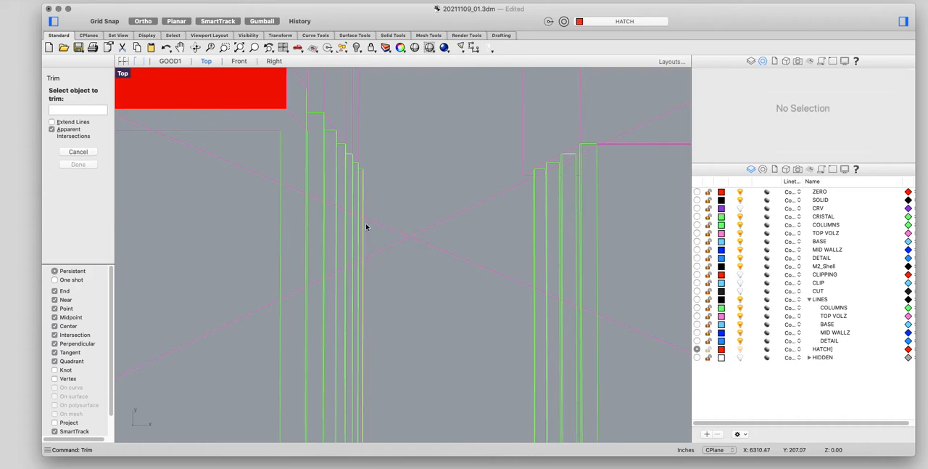
{"action": "scroll", "coordinate": [364, 220], "scroll_direction": "up", "scroll_amount": 2}
{"action": "left_click", "coordinate": [357, 217]}
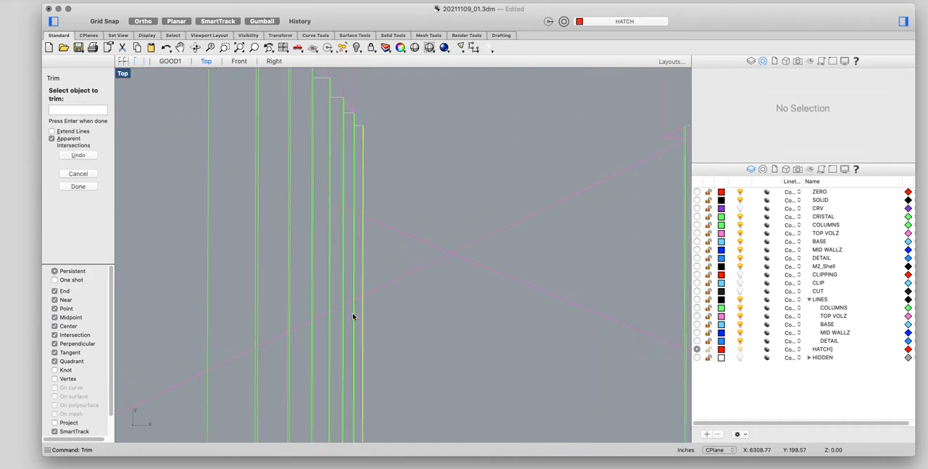
{"action": "scroll", "coordinate": [355, 299], "scroll_direction": "down", "scroll_amount": 5}
{"action": "key", "text": "Return"}
{"action": "scroll", "coordinate": [500, 234], "scroll_direction": "up", "scroll_amount": 3}
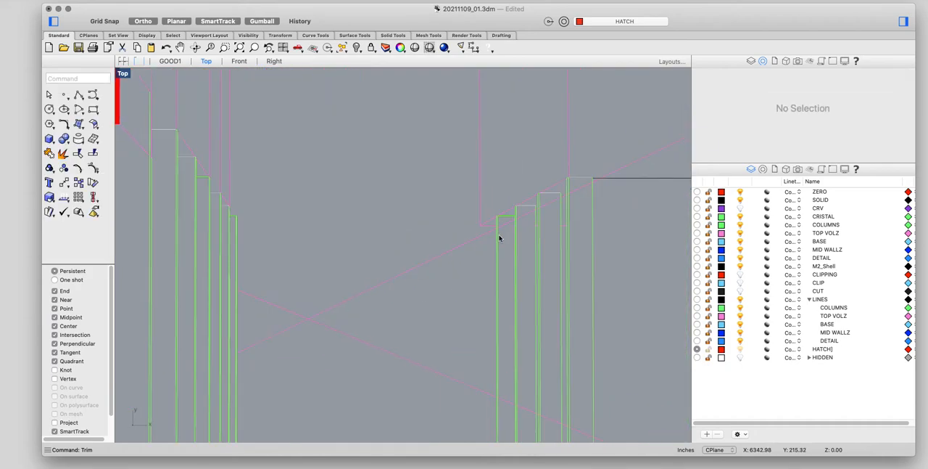
Step: Trim the two crossing extended lines at the innermost right column's edge, removing the portions on its right side
{"action": "scroll", "coordinate": [494, 240], "scroll_direction": "up", "scroll_amount": 2}
{"action": "key", "text": "Return"}
{"action": "left_click", "coordinate": [509, 217]}
{"action": "key", "text": "Return"}
{"action": "scroll", "coordinate": [510, 219], "scroll_direction": "down", "scroll_amount": 3}
{"action": "key", "text": "Escape"}
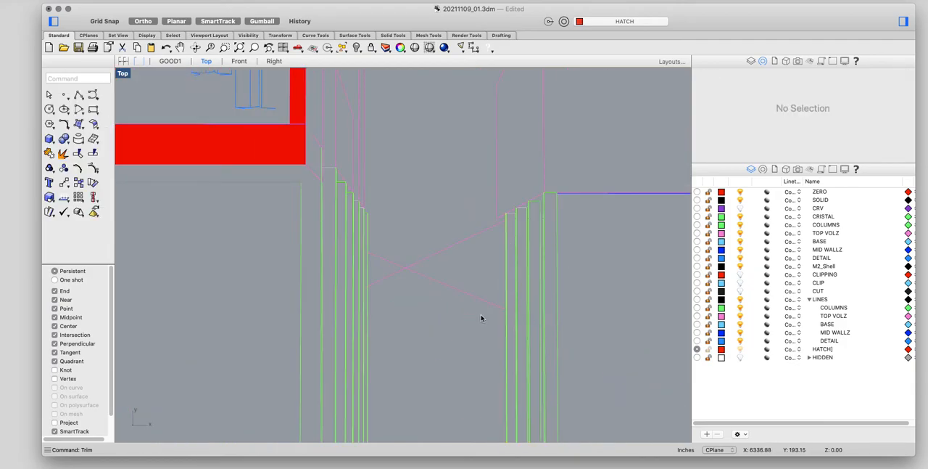
Step: Undo the trims so the two crossing extended lines run their full length again, and clear the selection
{"action": "scroll", "coordinate": [483, 317], "scroll_direction": "down", "scroll_amount": 5}
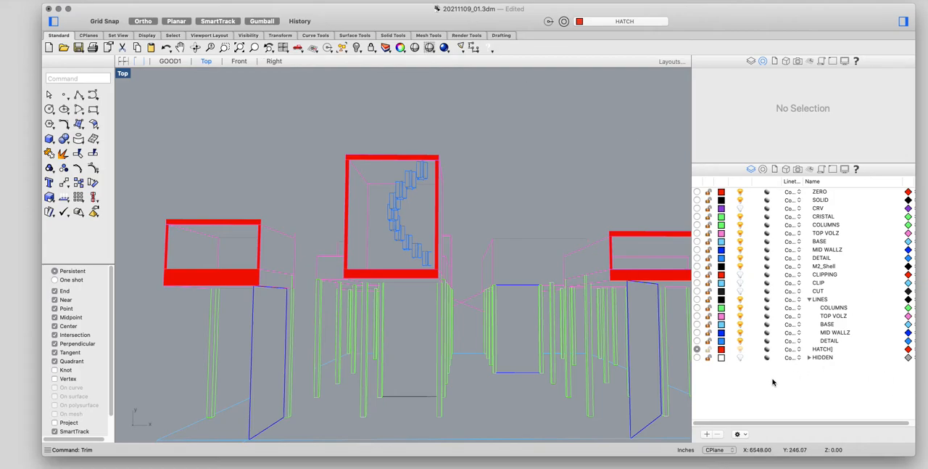
{"action": "key", "text": "super+z"}
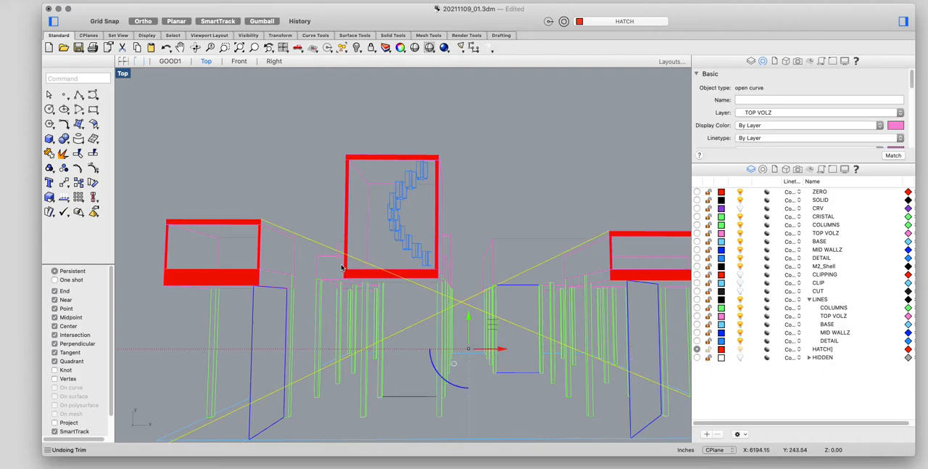
{"action": "left_click", "coordinate": [475, 163]}
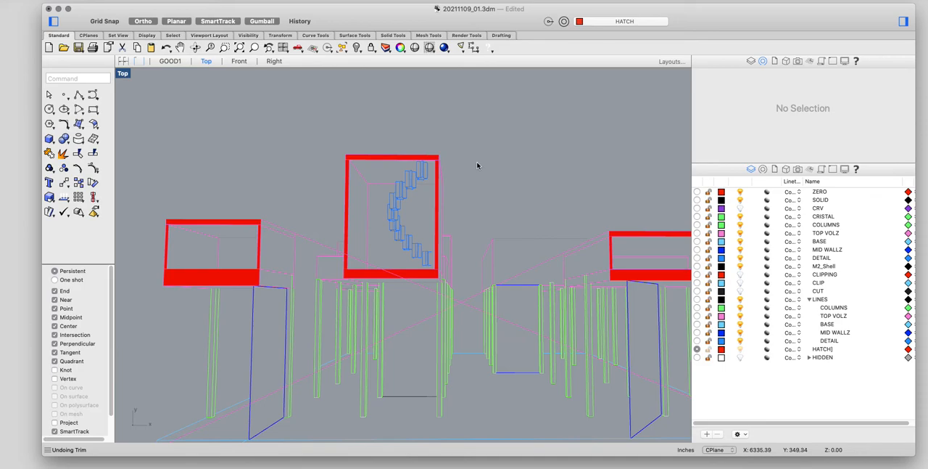
Step: Draw a short vertical polyline upward from the point where the two extended lines cross, as a vanishing-point marker
{"action": "left_click", "coordinate": [79, 95]}
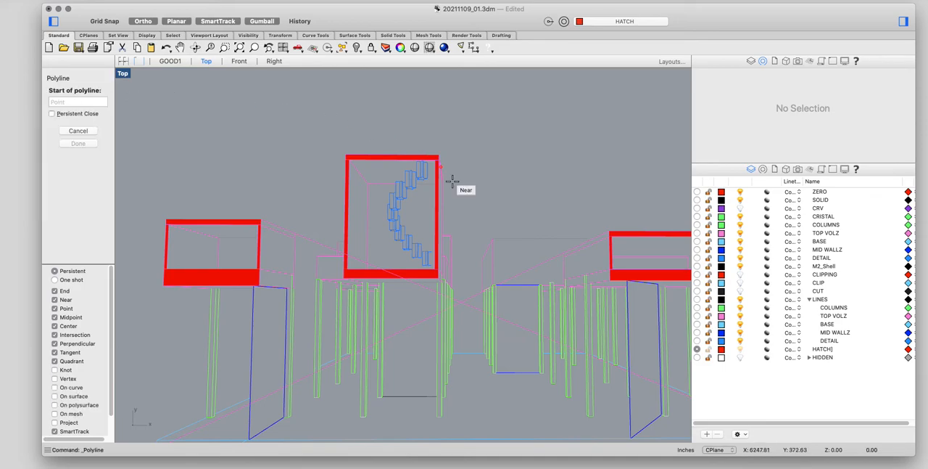
{"action": "scroll", "coordinate": [487, 289], "scroll_direction": "up", "scroll_amount": 3}
{"action": "left_click", "coordinate": [457, 302]}
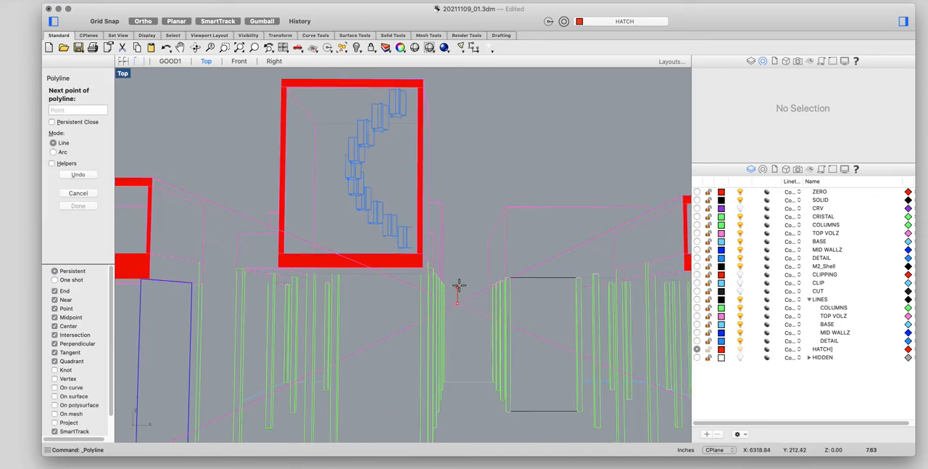
{"action": "left_click", "coordinate": [459, 277]}
{"action": "key", "text": "Return"}
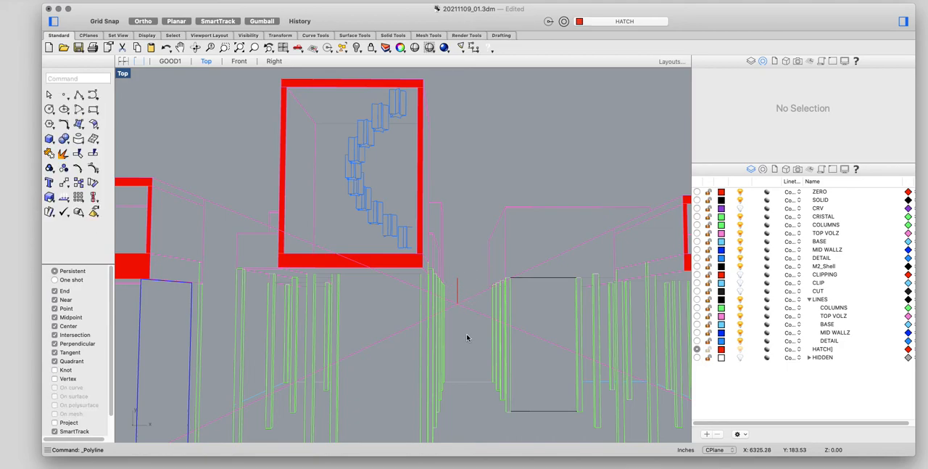
Step: Trim the left box's extended line between the box's rear vertical edge and the short vanishing-point marker
{"action": "scroll", "coordinate": [467, 336], "scroll_direction": "down", "scroll_amount": 2}
{"action": "type", "text": "trim"}
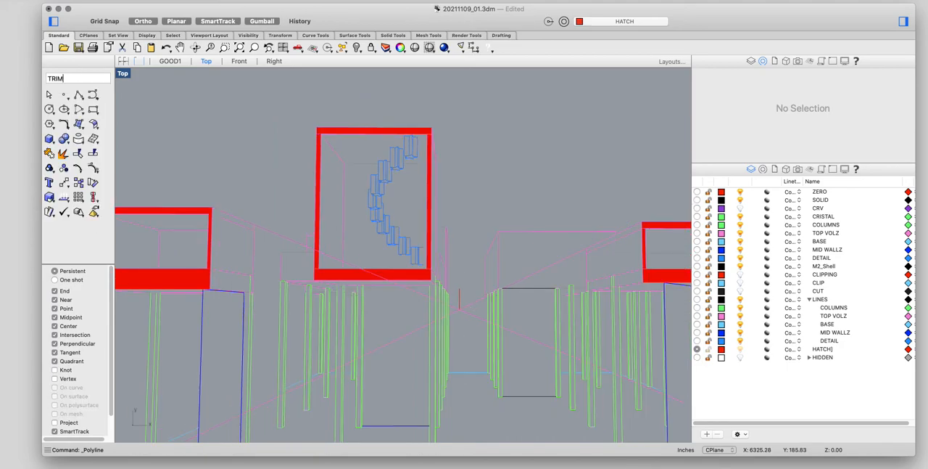
{"action": "key", "text": "Return"}
{"action": "left_click", "coordinate": [254, 253]}
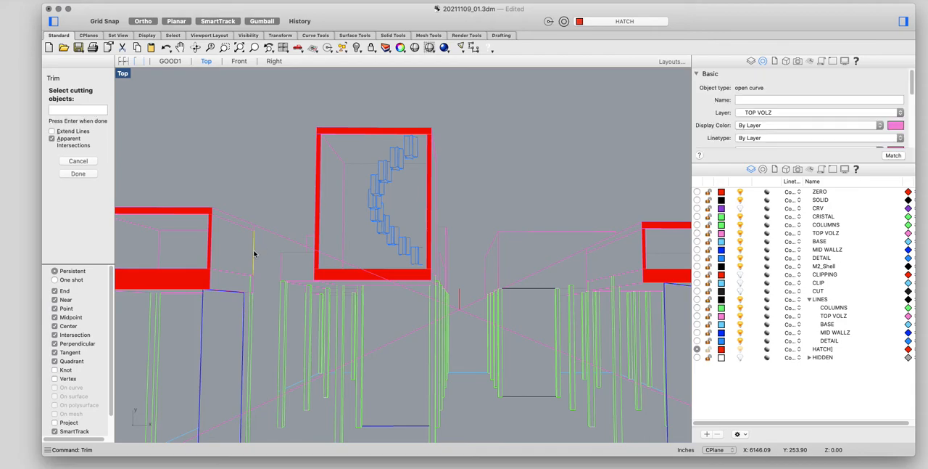
{"action": "key", "text": "Escape"}
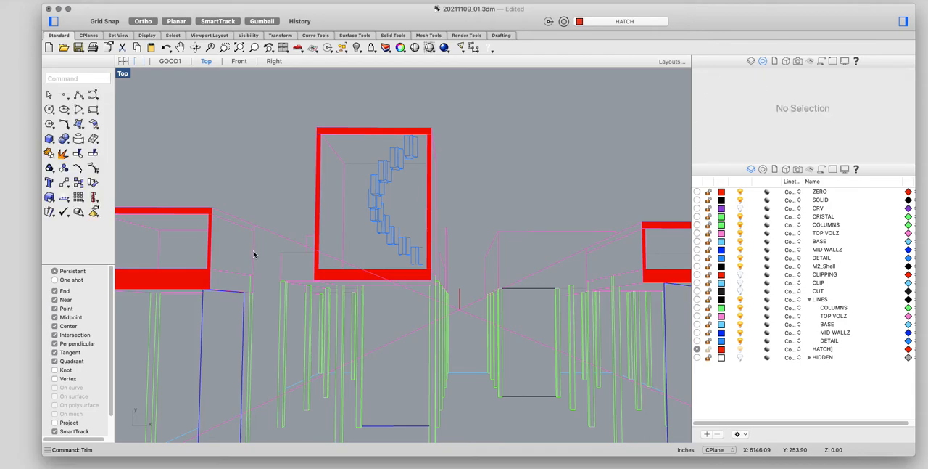
{"action": "key", "text": "Return"}
{"action": "scroll", "coordinate": [219, 222], "scroll_direction": "up", "scroll_amount": 3}
{"action": "left_click", "coordinate": [284, 231]}
{"action": "scroll", "coordinate": [587, 364], "scroll_direction": "down", "scroll_amount": 2}
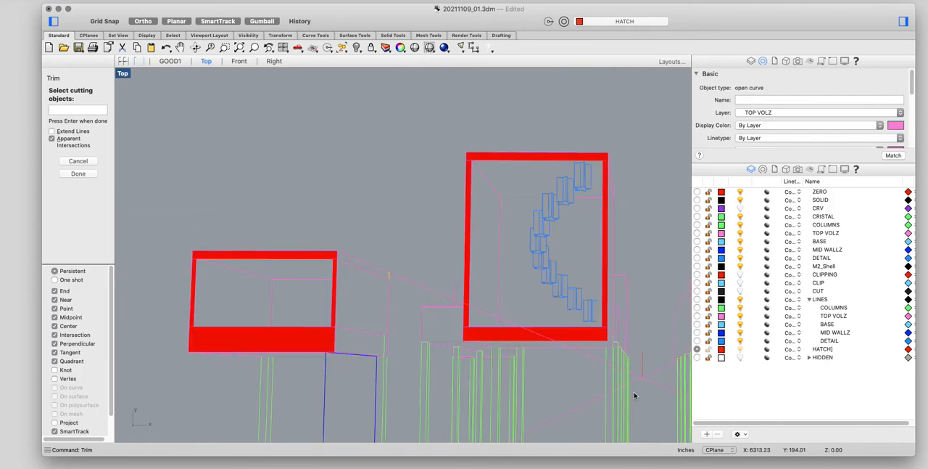
{"action": "key", "text": "Return"}
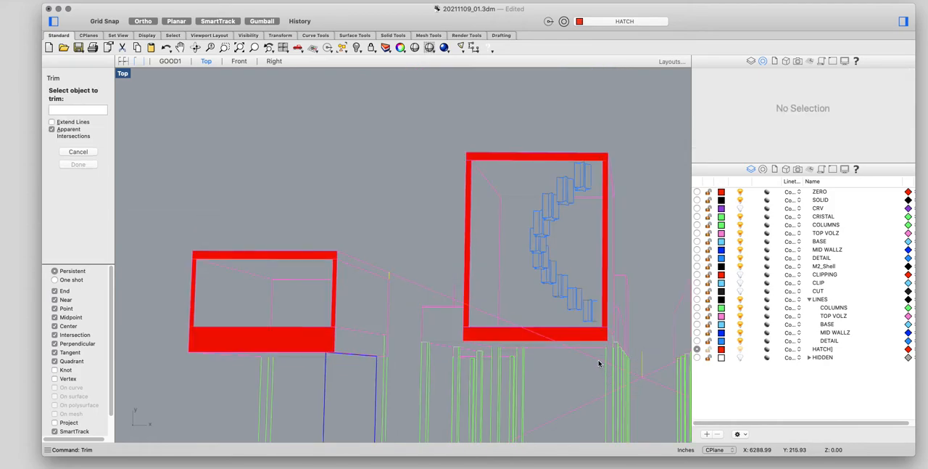
{"action": "left_click", "coordinate": [599, 361]}
{"action": "key", "text": "Return"}
{"action": "key", "text": "Return"}
Step: Trim the right box's extended line between the short vanishing-point marker and the box's rear vertical edge
{"action": "left_click", "coordinate": [642, 360]}
{"action": "scroll", "coordinate": [603, 243], "scroll_direction": "down", "scroll_amount": 6}
{"action": "scroll", "coordinate": [533, 383], "scroll_direction": "up", "scroll_amount": 4}
{"action": "scroll", "coordinate": [430, 387], "scroll_direction": "down", "scroll_amount": 4}
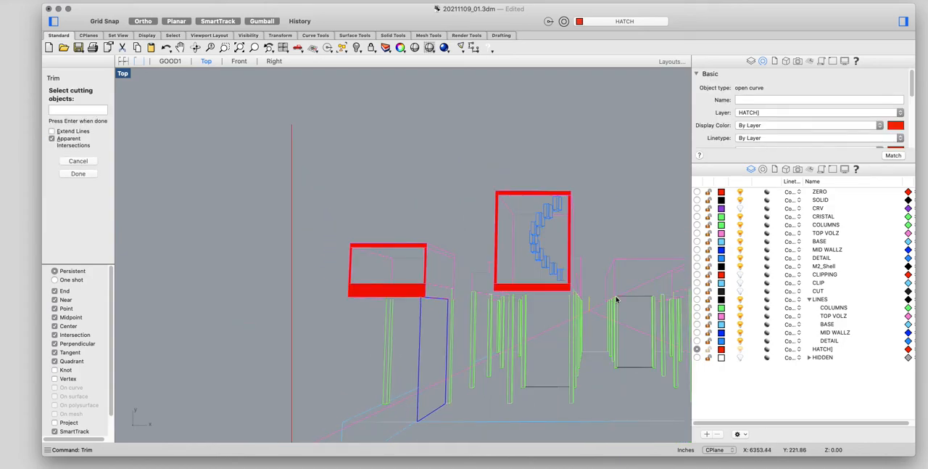
{"action": "scroll", "coordinate": [615, 298], "scroll_direction": "up", "scroll_amount": 5}
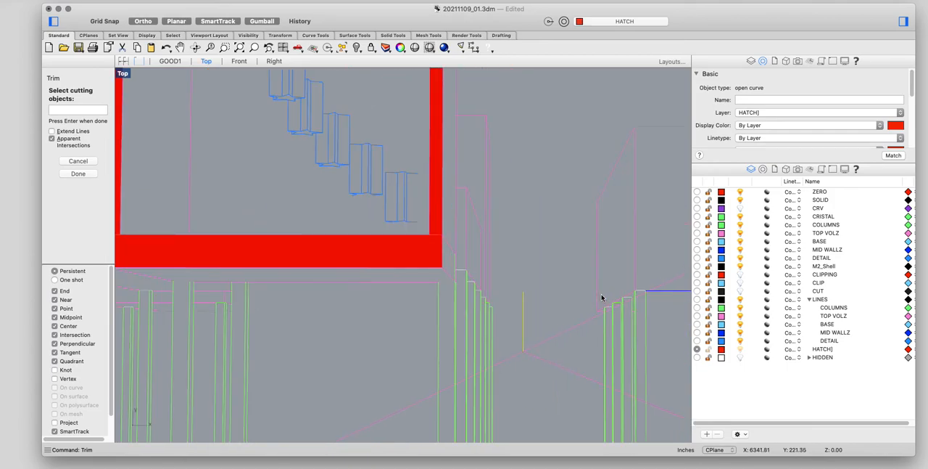
{"action": "scroll", "coordinate": [602, 298], "scroll_direction": "down", "scroll_amount": 6}
{"action": "scroll", "coordinate": [598, 275], "scroll_direction": "up", "scroll_amount": 4}
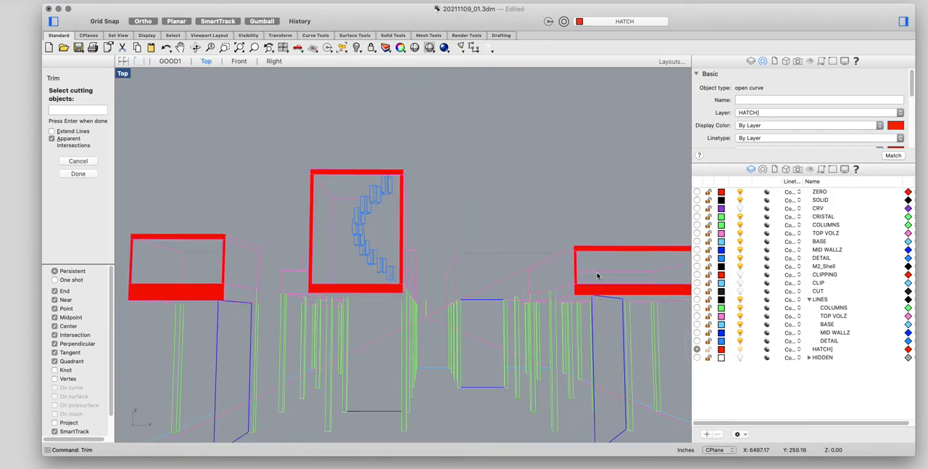
{"action": "left_click", "coordinate": [529, 281]}
{"action": "key", "text": "Return"}
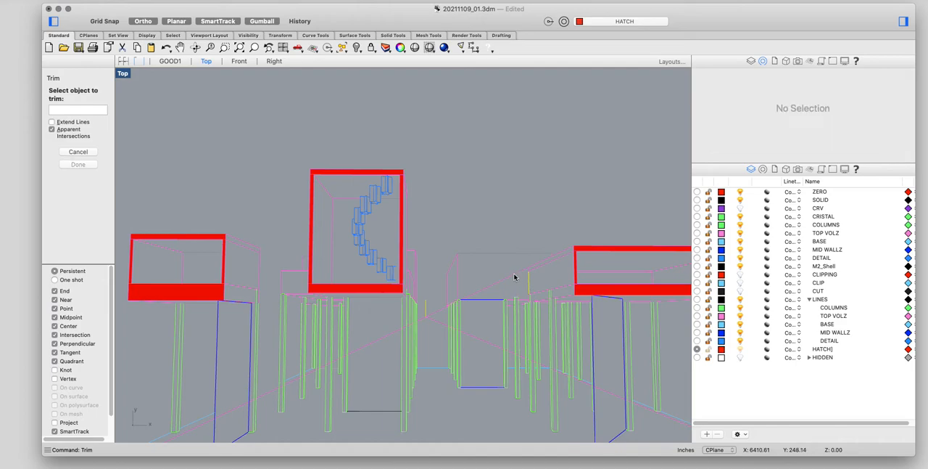
{"action": "key", "text": "Return"}
{"action": "key", "text": "Return"}
{"action": "scroll", "coordinate": [530, 271], "scroll_direction": "up", "scroll_amount": 6}
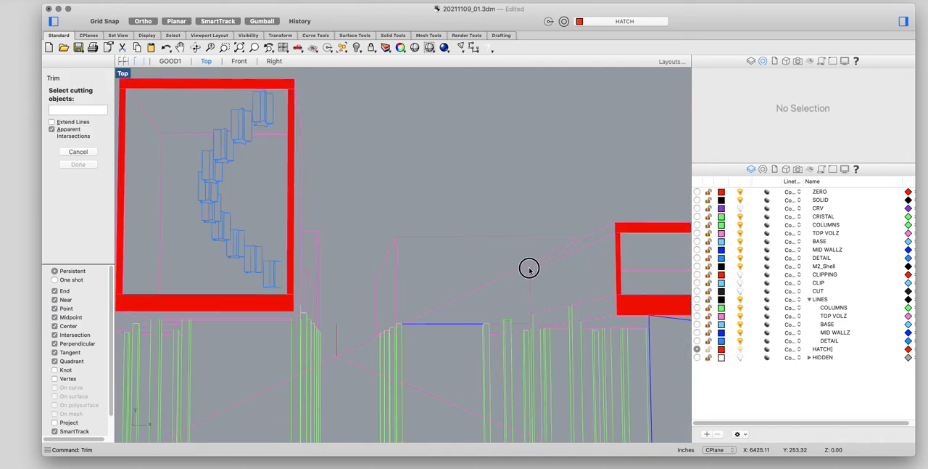
{"action": "left_click", "coordinate": [530, 268]}
{"action": "key", "text": "Return"}
{"action": "key", "text": "Return"}
{"action": "scroll", "coordinate": [362, 353], "scroll_direction": "down", "scroll_amount": 2}
{"action": "key", "text": "Return"}
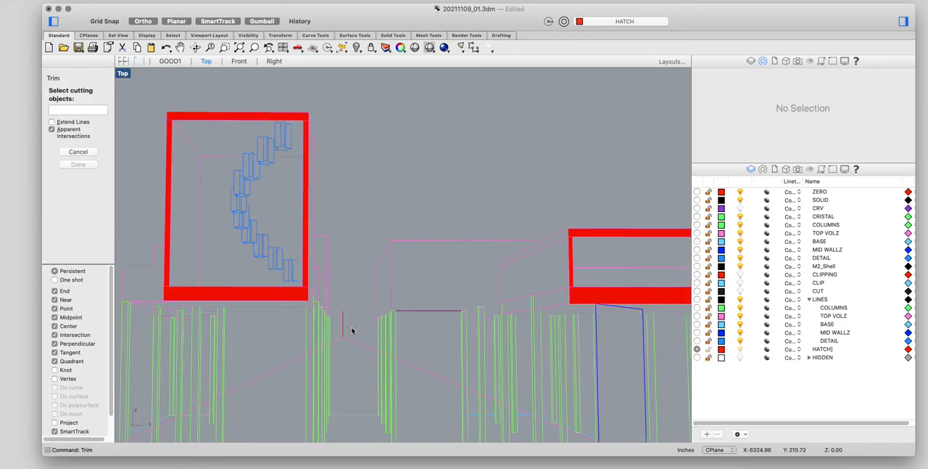
{"action": "key", "text": "Escape"}
Step: Delete the two leftover line pieces that run down from the lower end of the vanishing-point marker
{"action": "left_click", "coordinate": [354, 341]}
{"action": "key", "text": "Delete"}
{"action": "left_click", "coordinate": [297, 360]}
{"action": "key", "text": "Delete"}
{"action": "left_click", "coordinate": [344, 334]}
{"action": "key", "text": "Escape"}
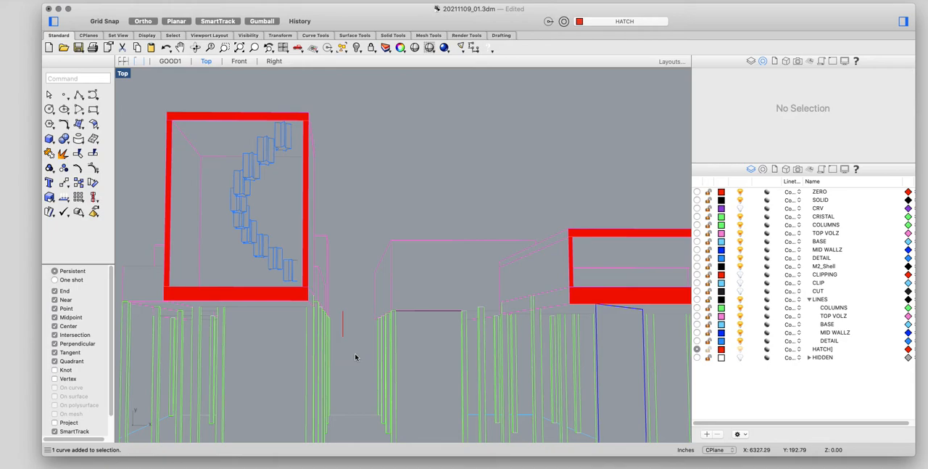
Step: Make the TOP VOLZ sublayer under LINES the current layer
{"action": "scroll", "coordinate": [354, 356], "scroll_direction": "down", "scroll_amount": 5}
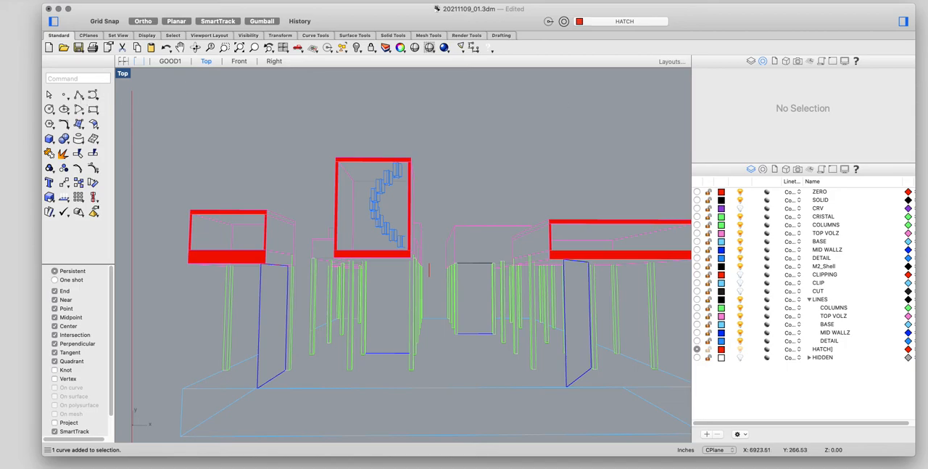
{"action": "left_click", "coordinate": [823, 299]}
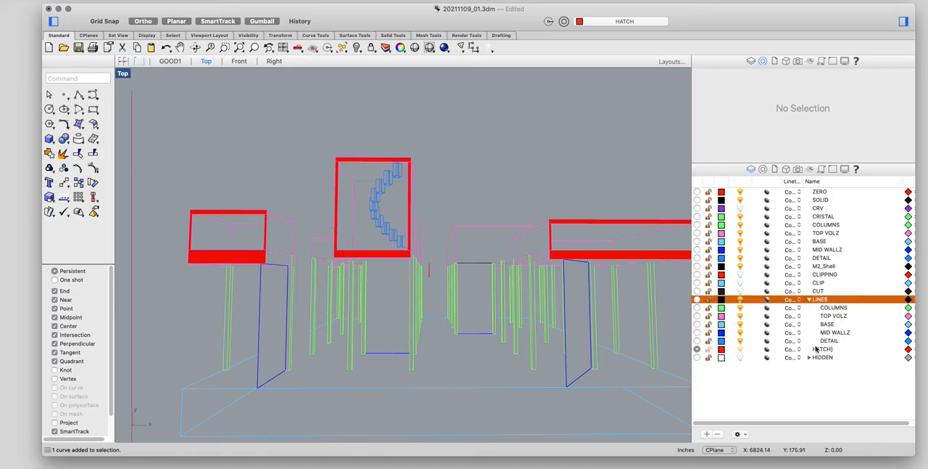
{"action": "left_click", "coordinate": [846, 308]}
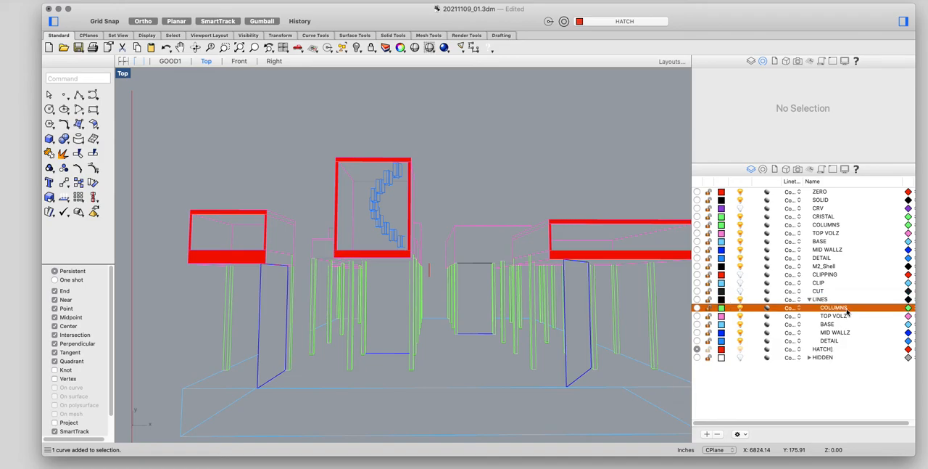
{"action": "left_click", "coordinate": [697, 316]}
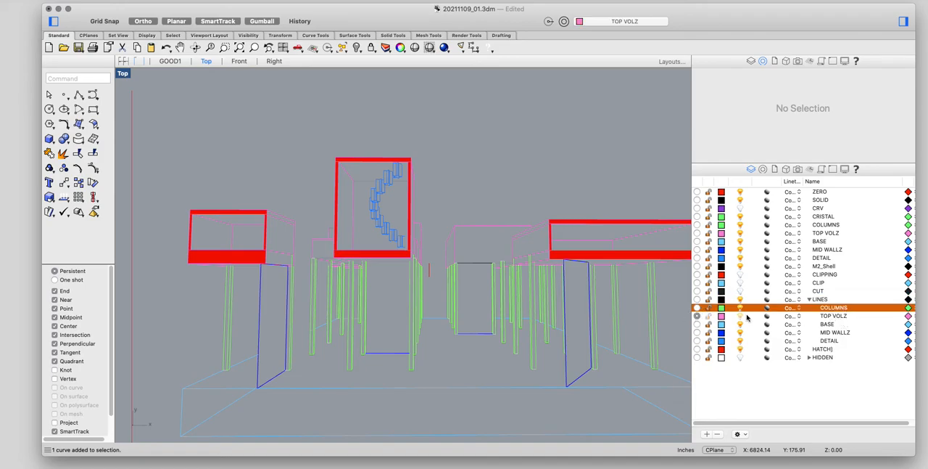
Step: Draw a polyline from the lower end of the vanishing-point marker to the inner front edge of the left raised box
{"action": "left_click", "coordinate": [78, 94]}
{"action": "scroll", "coordinate": [432, 290], "scroll_direction": "up", "scroll_amount": 3}
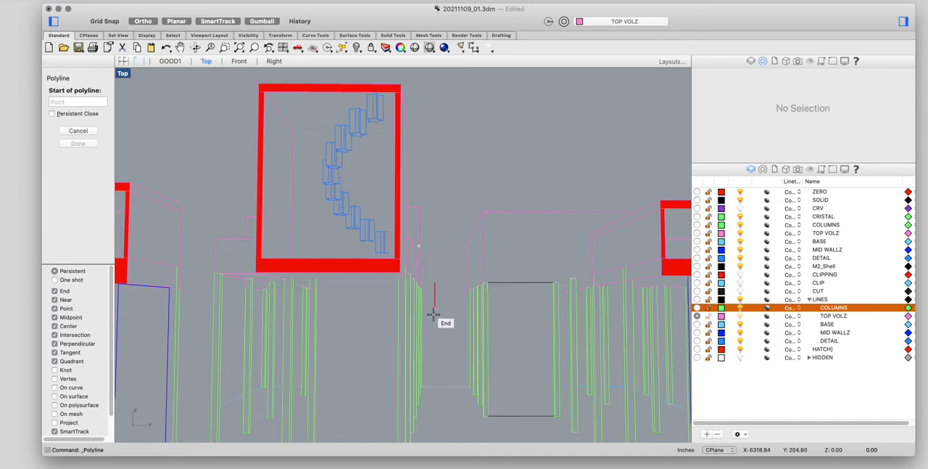
{"action": "left_click", "coordinate": [434, 308]}
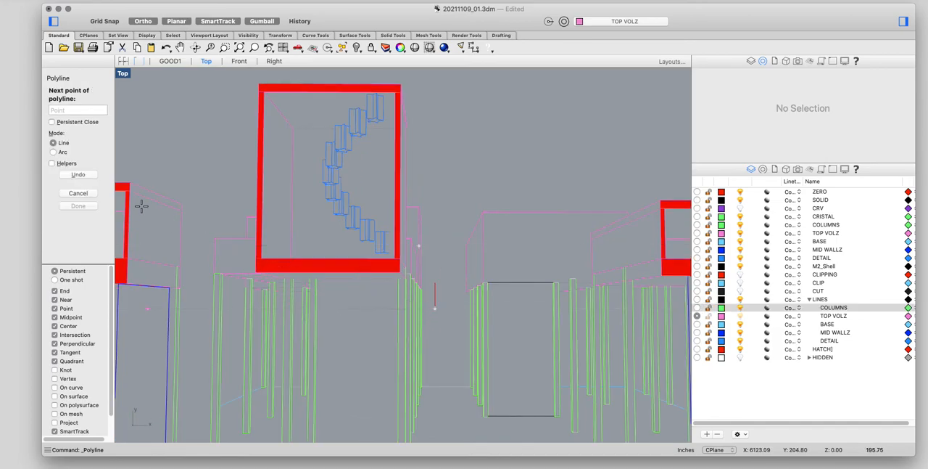
{"action": "scroll", "coordinate": [131, 221], "scroll_direction": "up", "scroll_amount": 3}
{"action": "scroll", "coordinate": [145, 220], "scroll_direction": "down", "scroll_amount": 2}
{"action": "right_click_drag", "start_coordinate": [197, 217], "coordinate": [282, 232]}
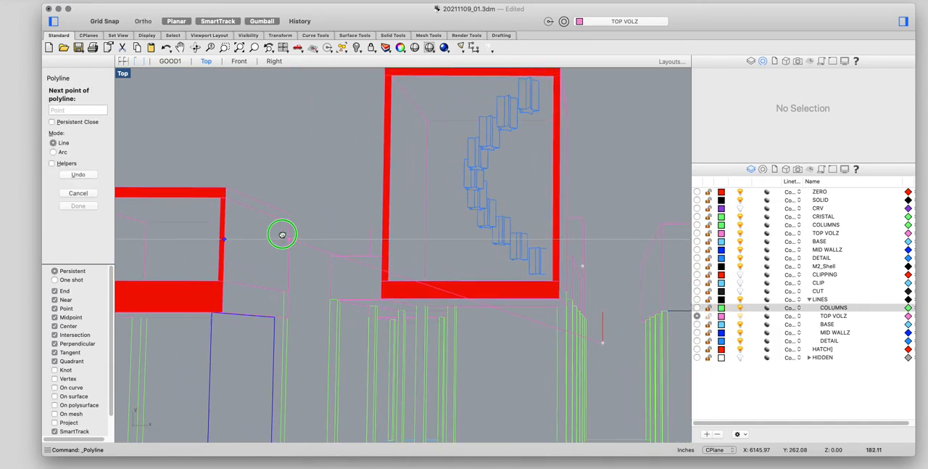
{"action": "left_click", "coordinate": [226, 223]}
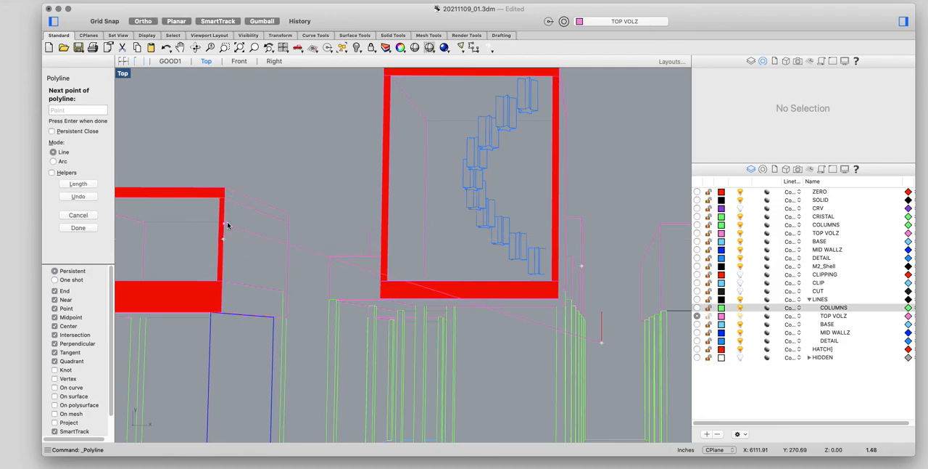
{"action": "key", "text": "Return"}
{"action": "key", "text": "Return"}
Step: Draw a second polyline from the same marker endpoint to a lower point on the left box's inner front edge
{"action": "left_click", "coordinate": [602, 342]}
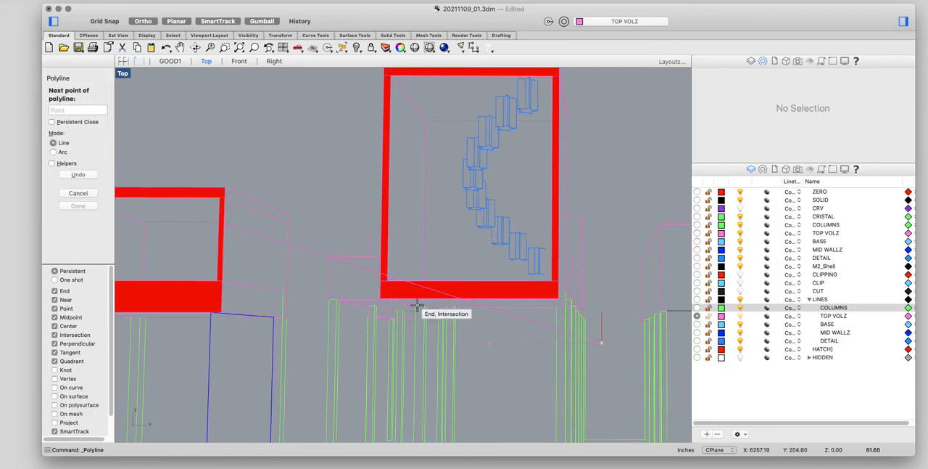
{"action": "left_click", "coordinate": [222, 253]}
{"action": "key", "text": "Return"}
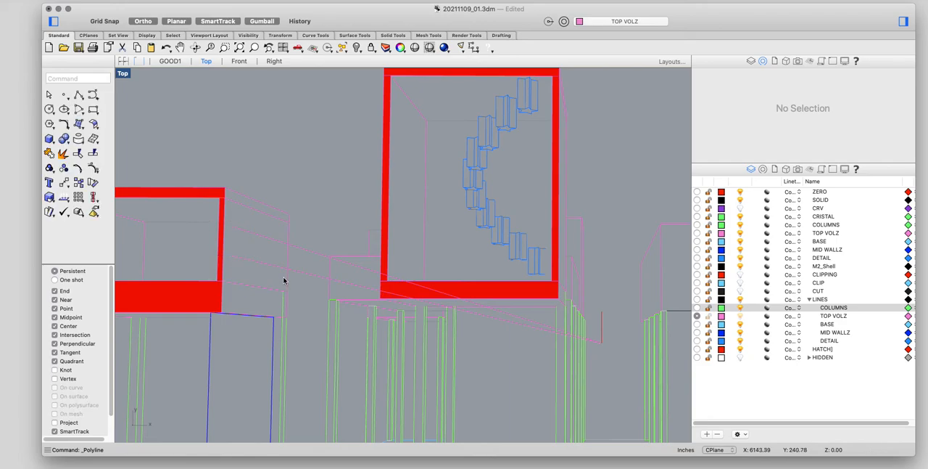
Step: Trim both new polylines at the left box's rear vertical edge, removing the portions toward the vanishing point
{"action": "type", "text": "trim"}
{"action": "key", "text": "Return"}
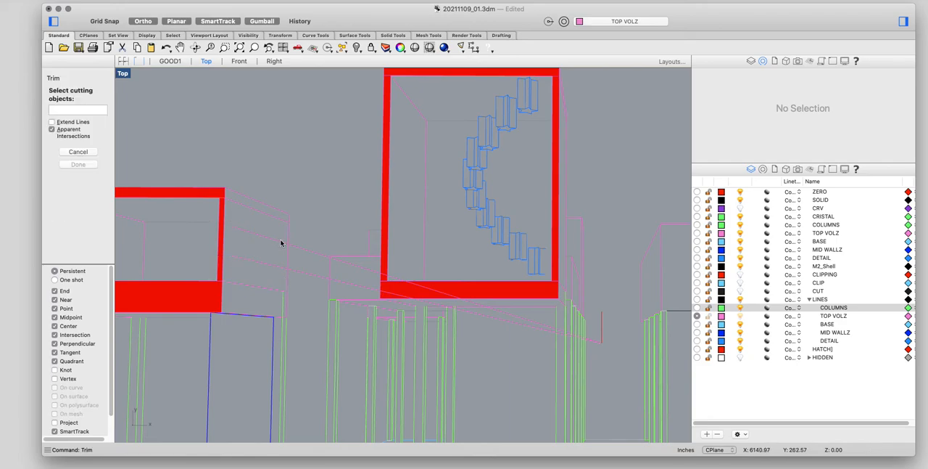
{"action": "left_click", "coordinate": [288, 255]}
{"action": "key", "text": "Return"}
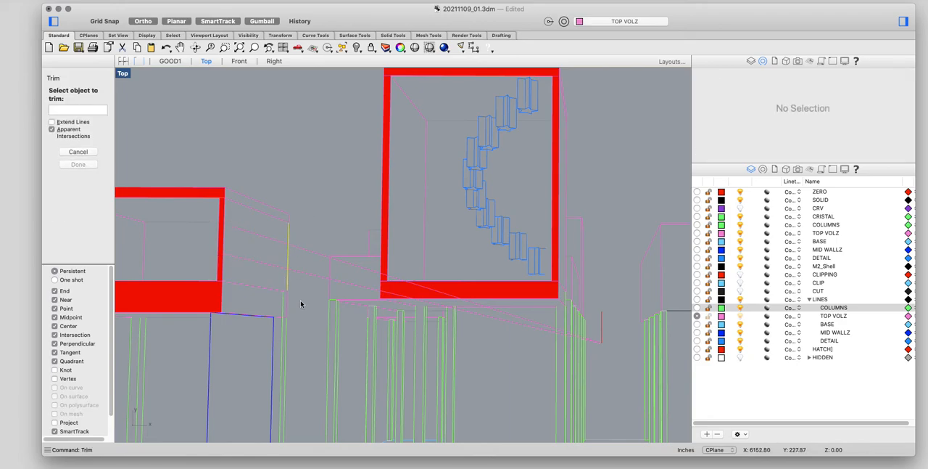
{"action": "left_click", "coordinate": [308, 251]}
{"action": "key", "text": "Return"}
Step: Draw a polyline from the lower end of the vanishing-point marker to the inner front edge of the right raised box
{"action": "scroll", "coordinate": [302, 275], "scroll_direction": "down", "scroll_amount": 4}
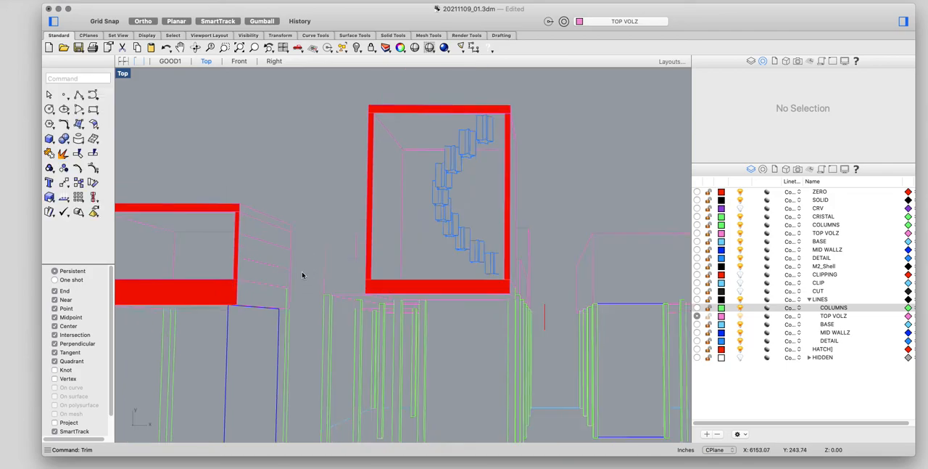
{"action": "scroll", "coordinate": [302, 276], "scroll_direction": "down", "scroll_amount": 4}
{"action": "right_click_drag", "start_coordinate": [509, 265], "coordinate": [438, 240]}
{"action": "scroll", "coordinate": [475, 273], "scroll_direction": "up", "scroll_amount": 4}
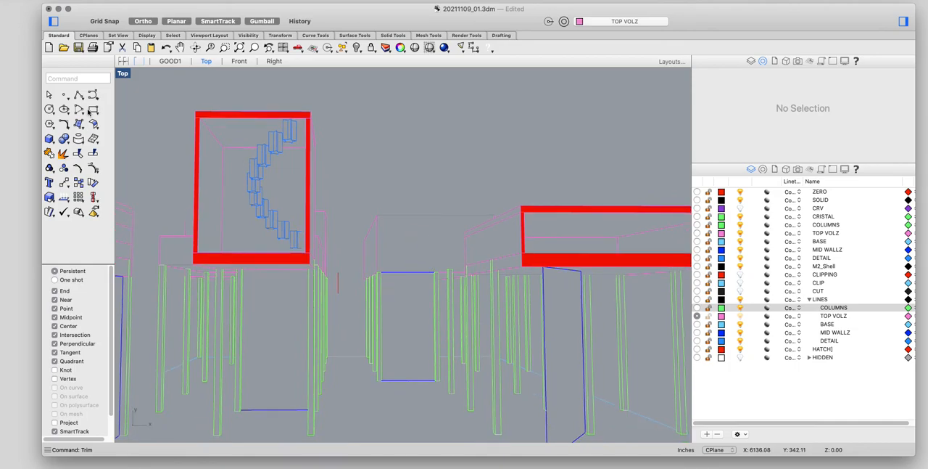
{"action": "left_click", "coordinate": [78, 95]}
{"action": "scroll", "coordinate": [346, 298], "scroll_direction": "up", "scroll_amount": 2}
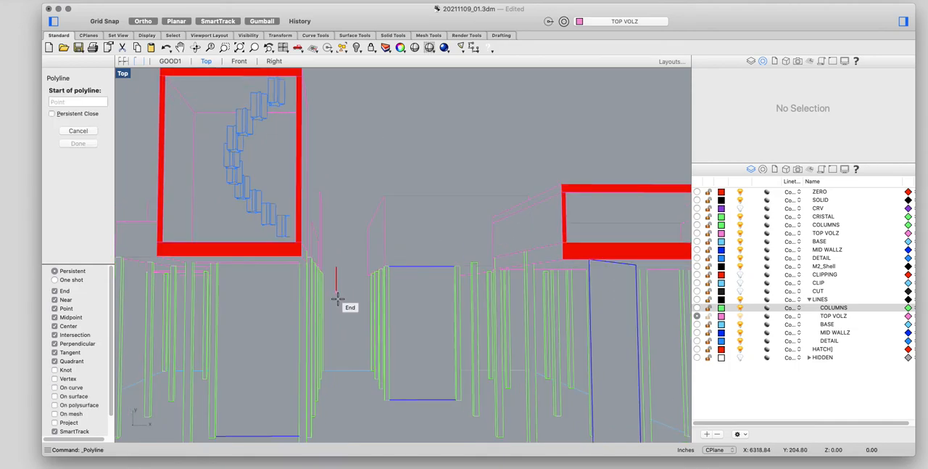
{"action": "left_click", "coordinate": [336, 292]}
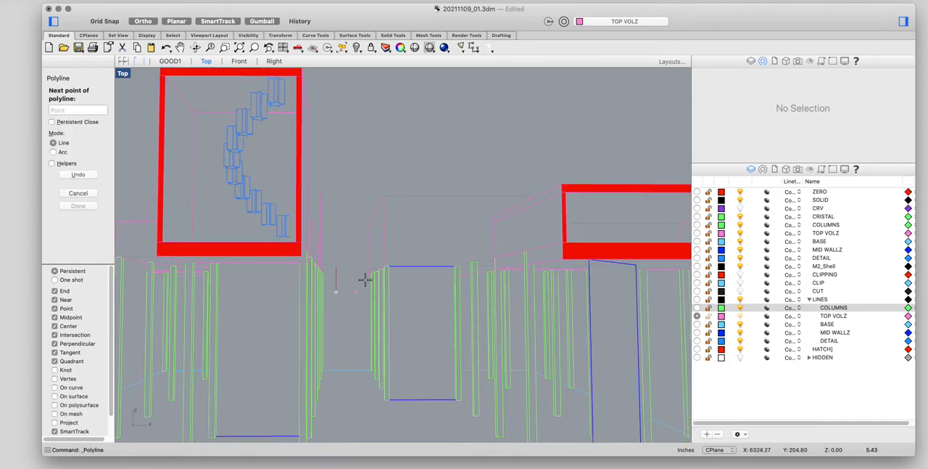
{"action": "left_click", "coordinate": [558, 207]}
{"action": "key", "text": "Return"}
{"action": "key", "text": "Return"}
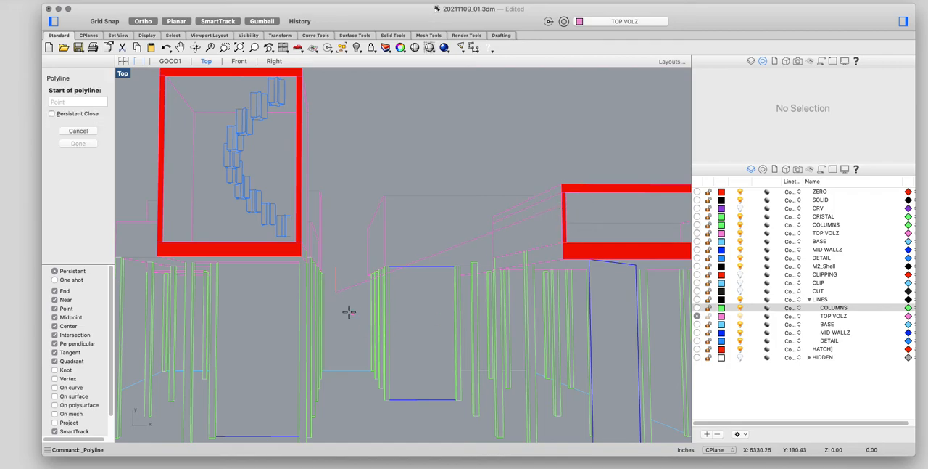
Step: Draw a second polyline from the same marker endpoint to a lower point on the right box's inner front edge
{"action": "left_click", "coordinate": [333, 293]}
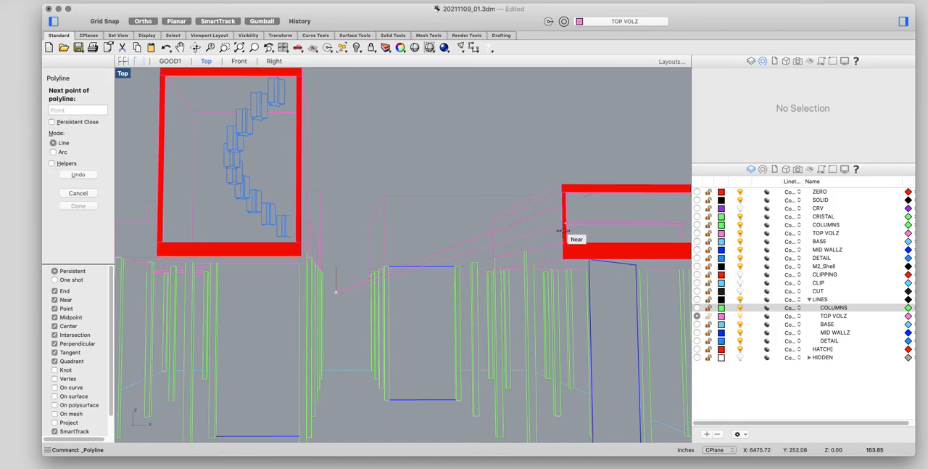
{"action": "left_click", "coordinate": [564, 232]}
{"action": "key", "text": "Return"}
Step: Trim both new polylines at the right box's rear vertical edge, removing the portions toward the vanishing point
{"action": "type", "text": "trim"}
{"action": "key", "text": "Return"}
{"action": "scroll", "coordinate": [493, 240], "scroll_direction": "up", "scroll_amount": 5}
{"action": "left_click", "coordinate": [495, 244]}
{"action": "key", "text": "Return"}
{"action": "left_click", "coordinate": [476, 280]}
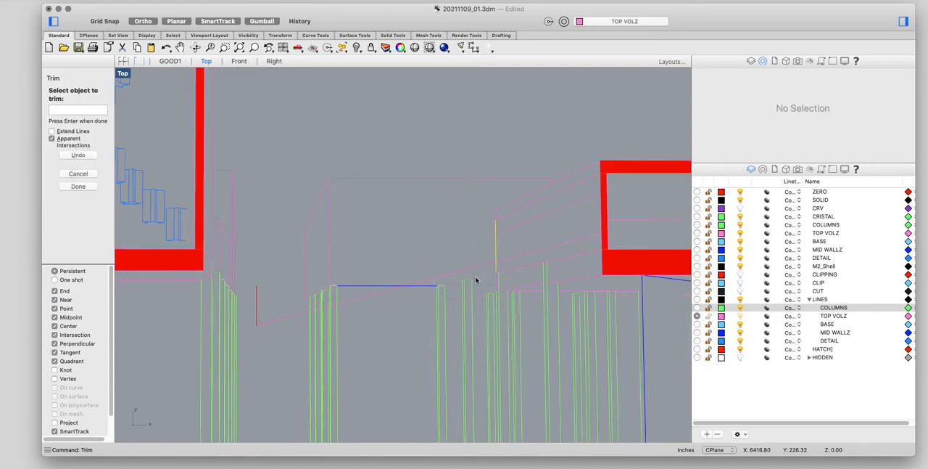
{"action": "key", "text": "Return"}
Step: Draw two polylines from the marker's lower end to an upper and a lower point on the central box's left front edge
{"action": "scroll", "coordinate": [481, 261], "scroll_direction": "down", "scroll_amount": 6}
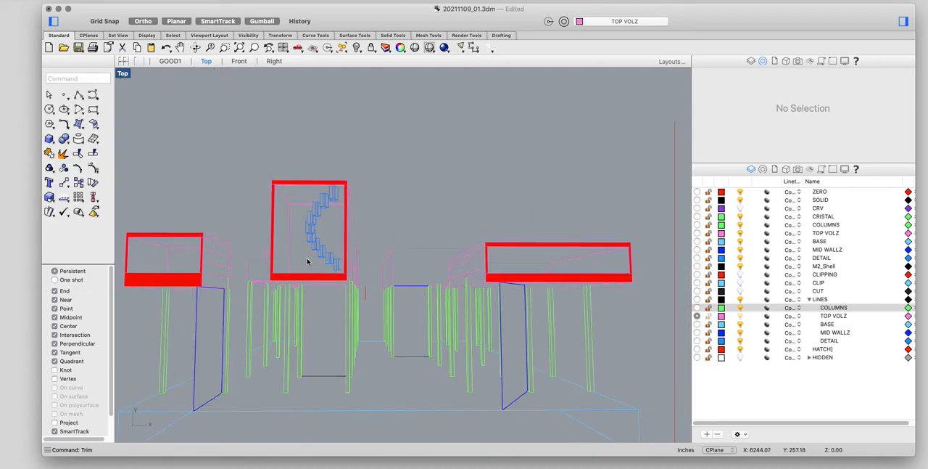
{"action": "scroll", "coordinate": [289, 222], "scroll_direction": "up", "scroll_amount": 3}
{"action": "left_click", "coordinate": [78, 95]}
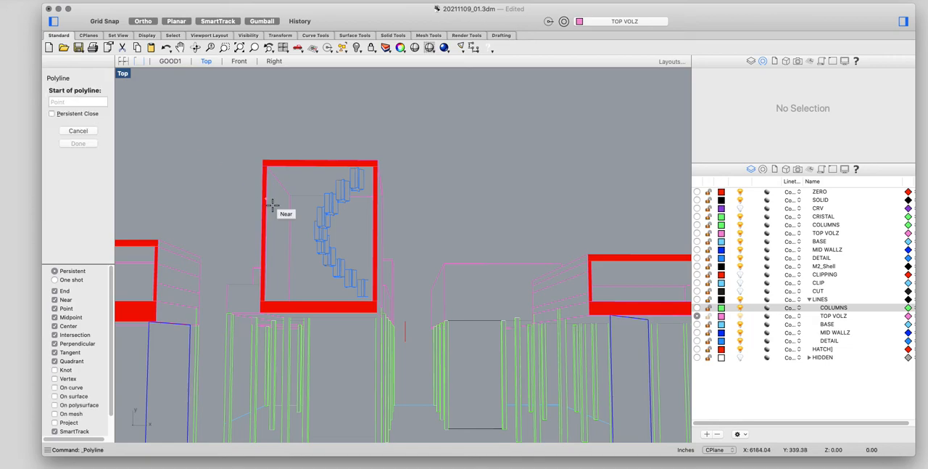
{"action": "scroll", "coordinate": [427, 269], "scroll_direction": "up", "scroll_amount": 2}
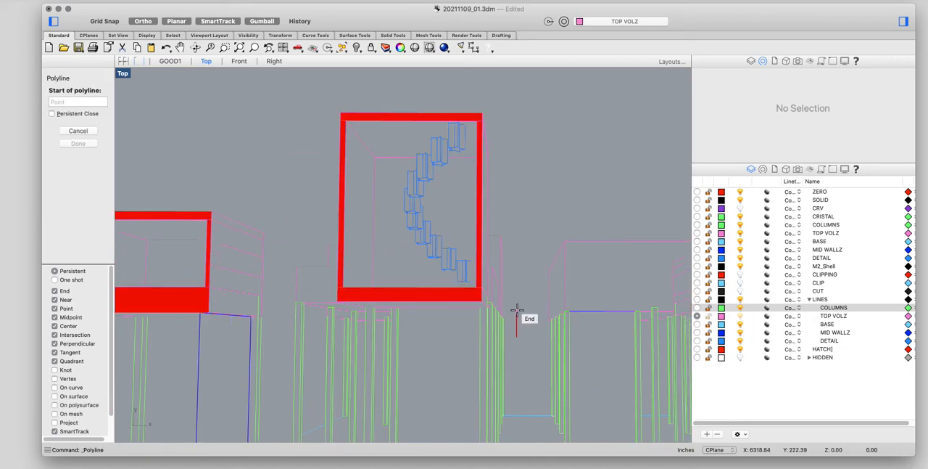
{"action": "left_click", "coordinate": [516, 339]}
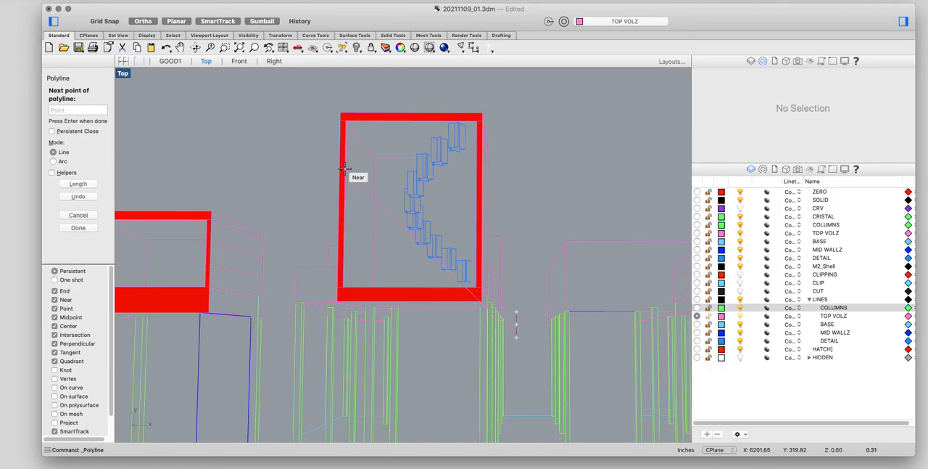
{"action": "key", "text": "Return"}
{"action": "key", "text": "Return"}
{"action": "left_click", "coordinate": [518, 339]}
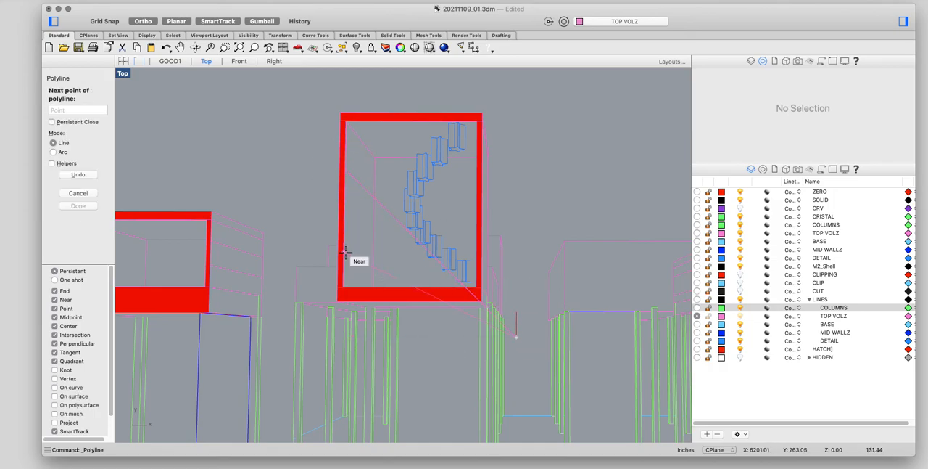
{"action": "key", "text": "Escape"}
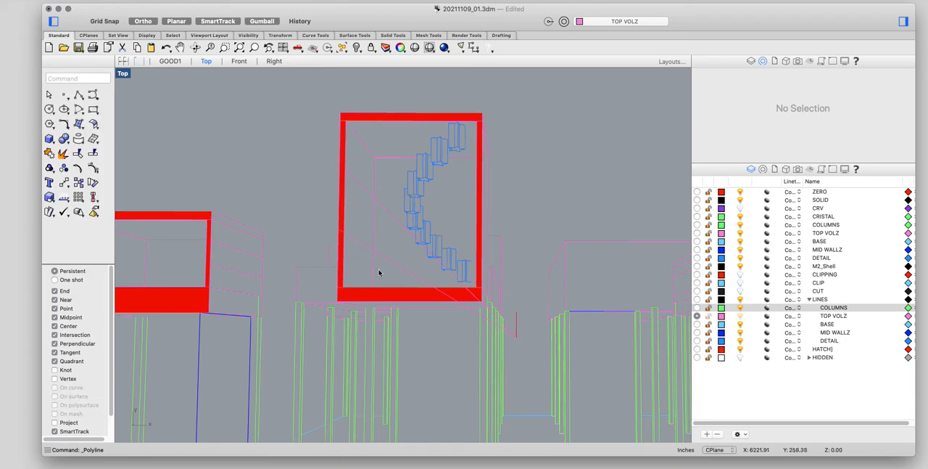
Step: Trim the central box's new polylines at its rear vertical edge, removing the portions toward the vanishing point
{"action": "type", "text": "TRIM"}
{"action": "key", "text": "Return"}
{"action": "left_click", "coordinate": [374, 237]}
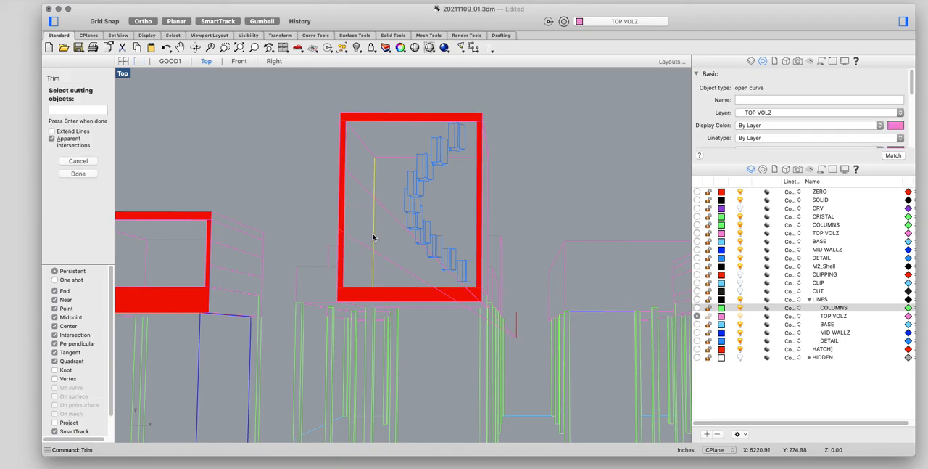
{"action": "key", "text": "Return"}
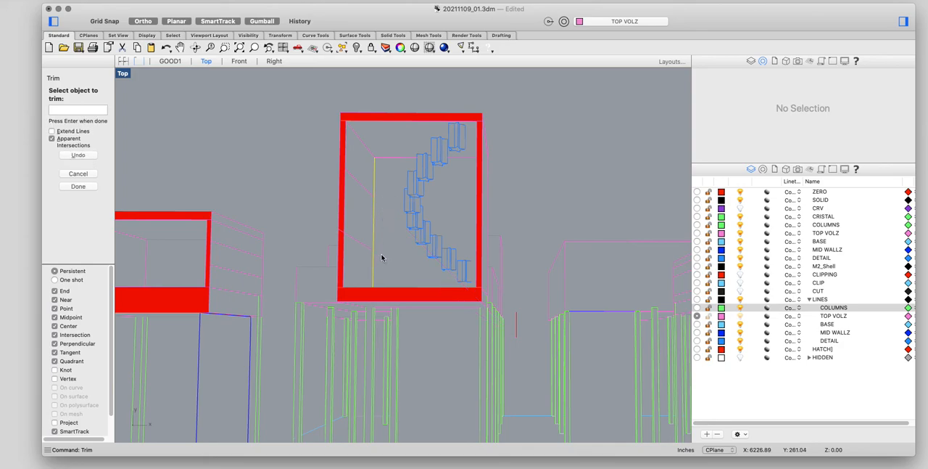
{"action": "key", "text": "Return"}
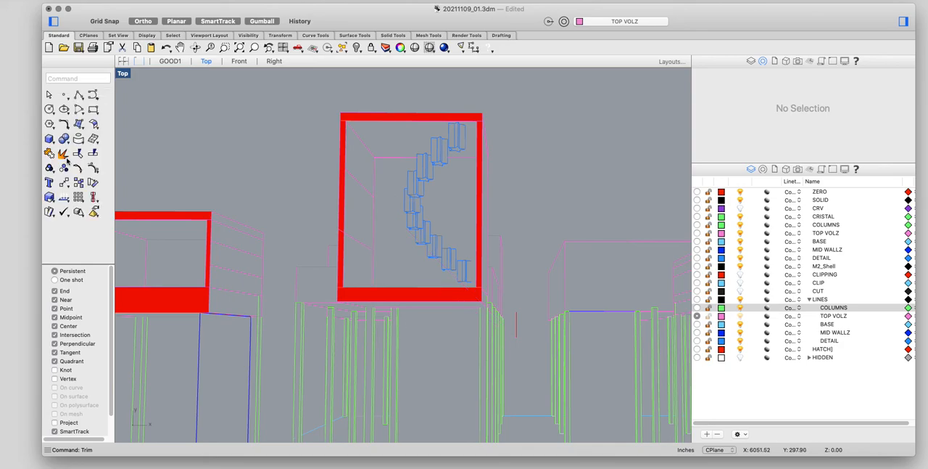
{"action": "left_click", "coordinate": [79, 96]}
{"action": "scroll", "coordinate": [498, 342], "scroll_direction": "up", "scroll_amount": 3}
{"action": "left_click", "coordinate": [537, 336]}
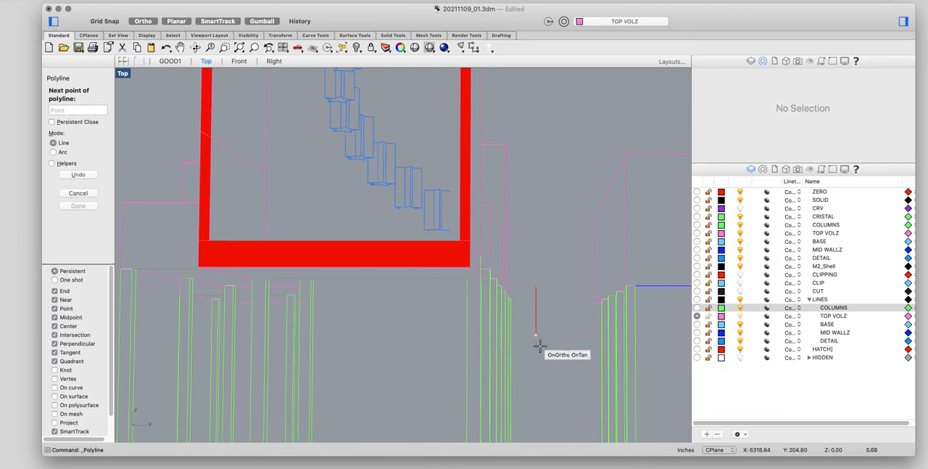
{"action": "left_click", "coordinate": [537, 335]}
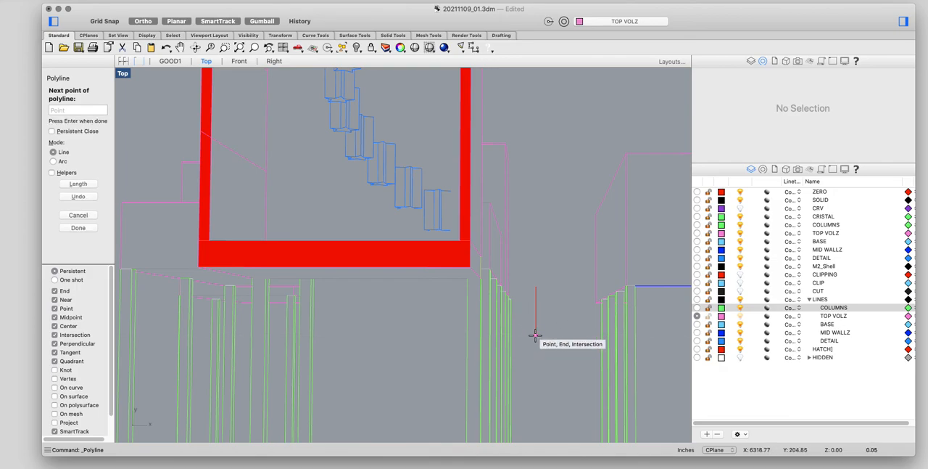
{"action": "key", "text": "Return"}
{"action": "scroll", "coordinate": [555, 343], "scroll_direction": "down", "scroll_amount": 12}
{"action": "right_click_drag", "start_coordinate": [555, 343], "coordinate": [520, 270]}
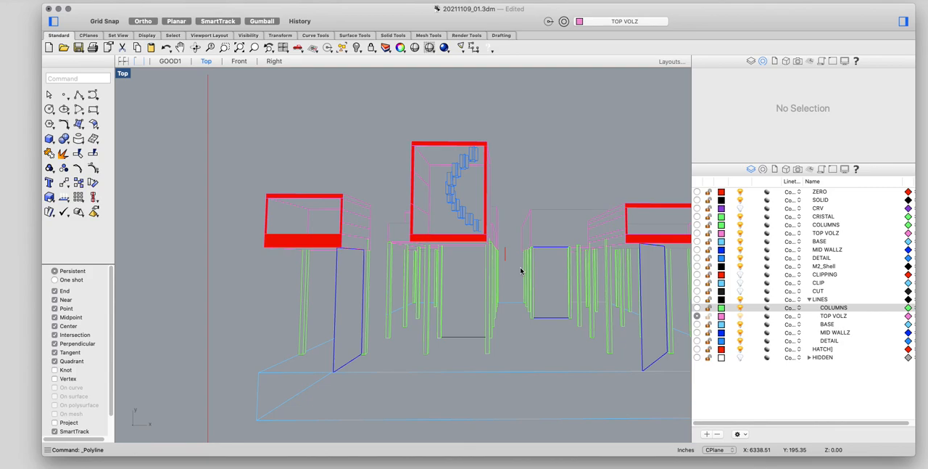
{"action": "scroll", "coordinate": [472, 249], "scroll_direction": "down", "scroll_amount": 3}
{"action": "right_click_drag", "start_coordinate": [472, 249], "coordinate": [390, 237]}
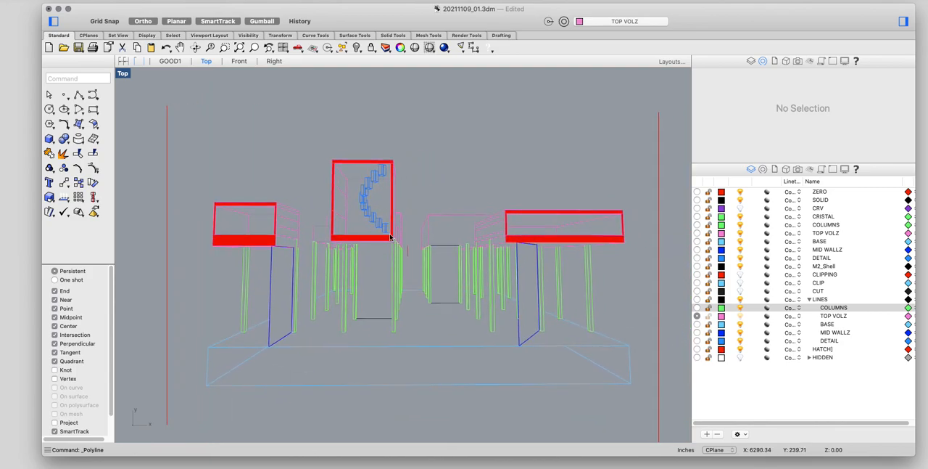